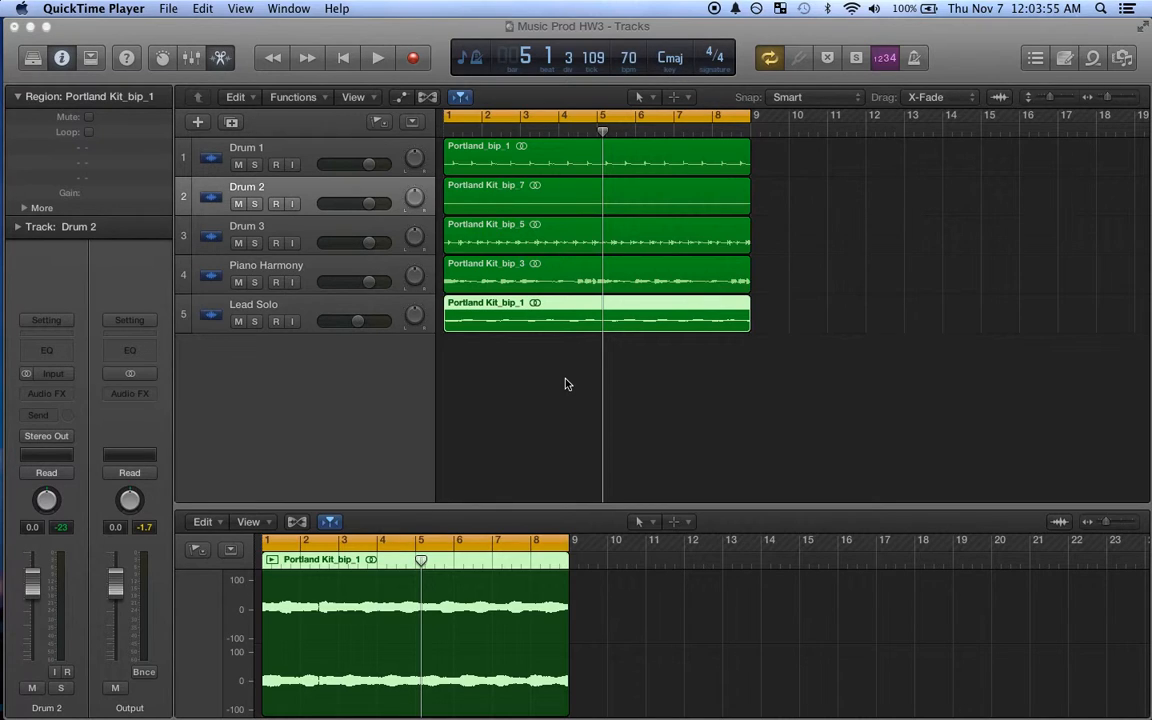
Return the playhead to the start of the project and label Bus 1 "Drum Bus" in the I/O labels
{"action": "left_click", "coordinate": [446, 128]}
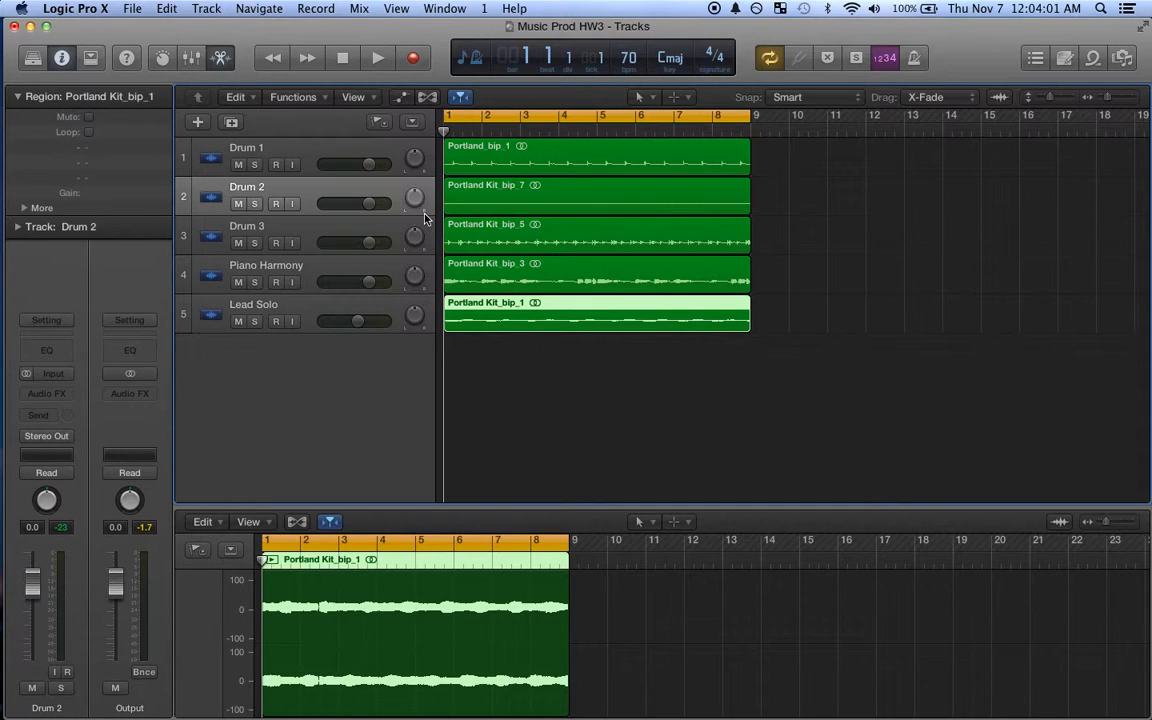
{"action": "left_click", "coordinate": [359, 8]}
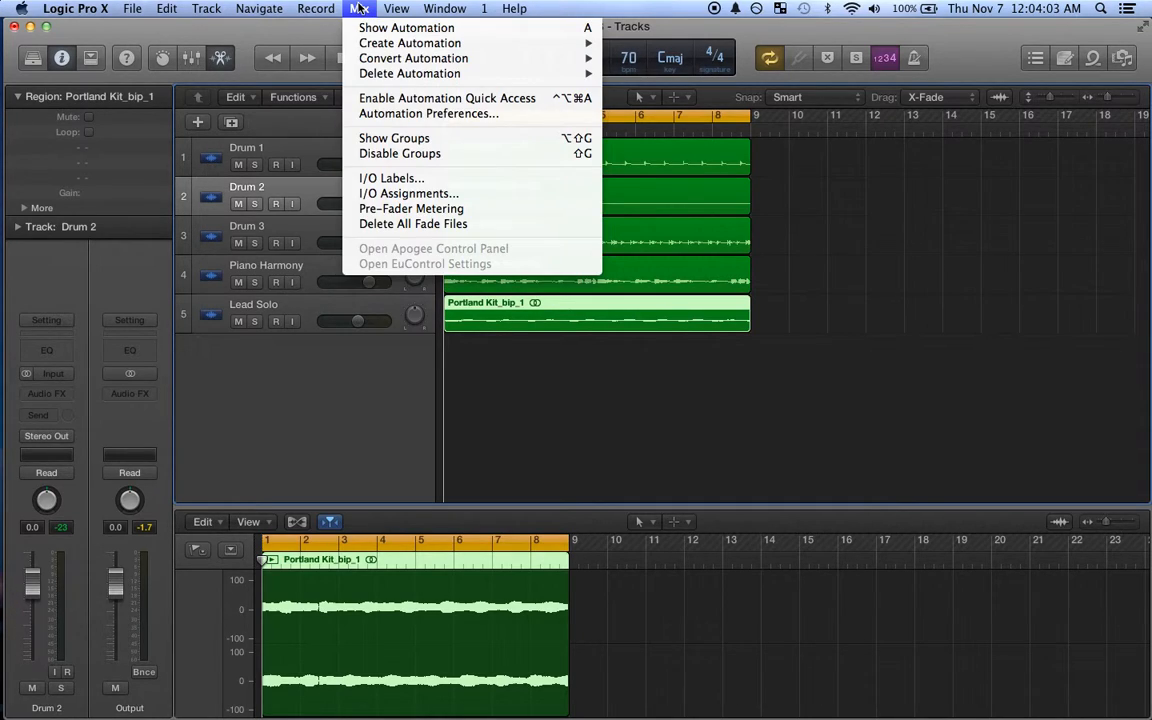
{"action": "left_click", "coordinate": [414, 178]}
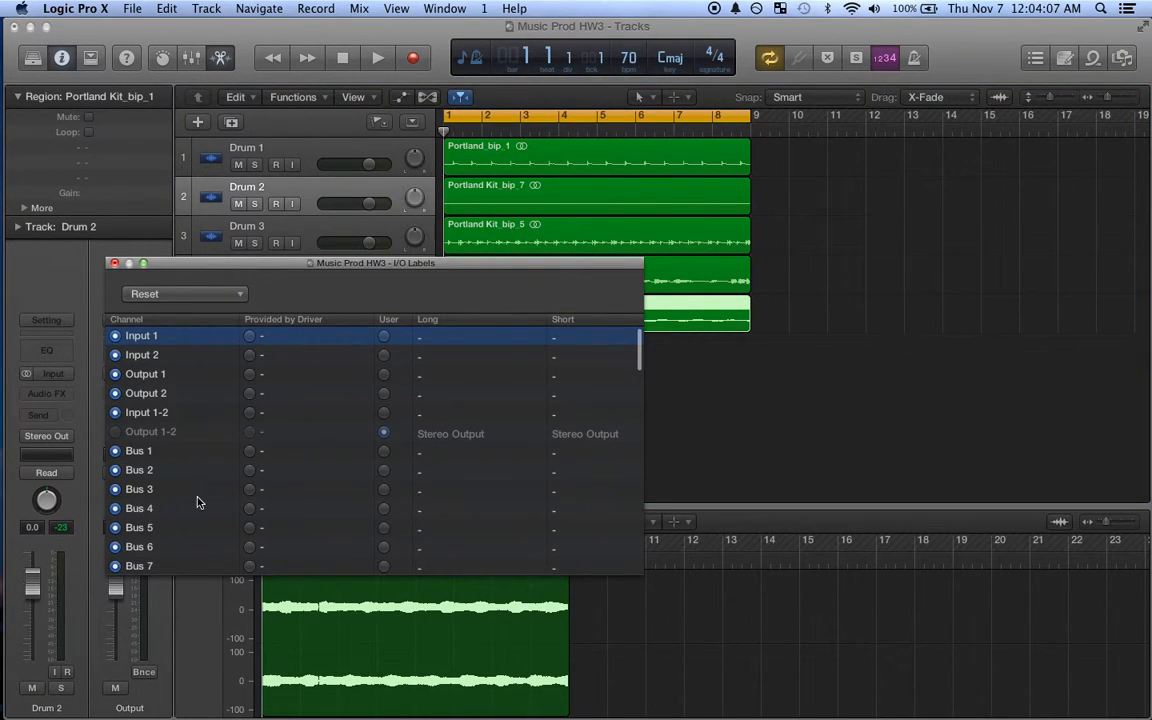
{"action": "double_click", "coordinate": [424, 455]}
{"action": "type", "text": "Drum Bus"}
{"action": "key", "text": "Return"}
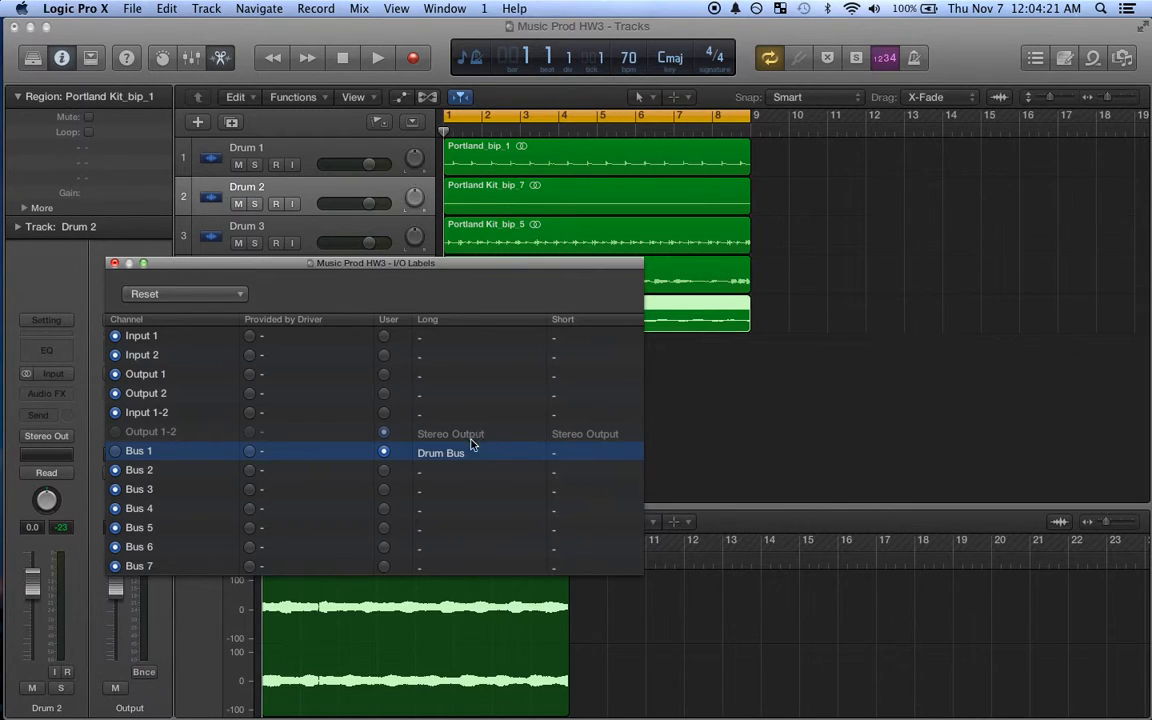
{"action": "left_click", "coordinate": [115, 264]}
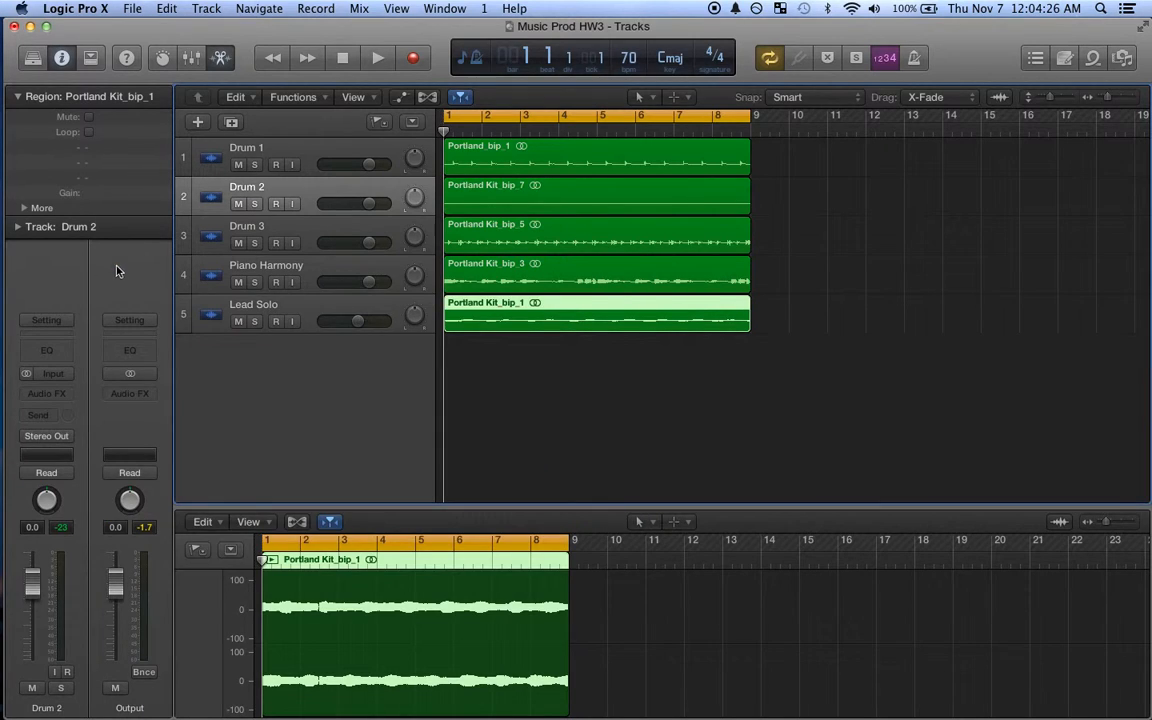
Deselect the region, show the mixer and route the Drum 1 channel's output to Bus 1 (Drum Bus)
{"action": "left_click", "coordinate": [553, 400]}
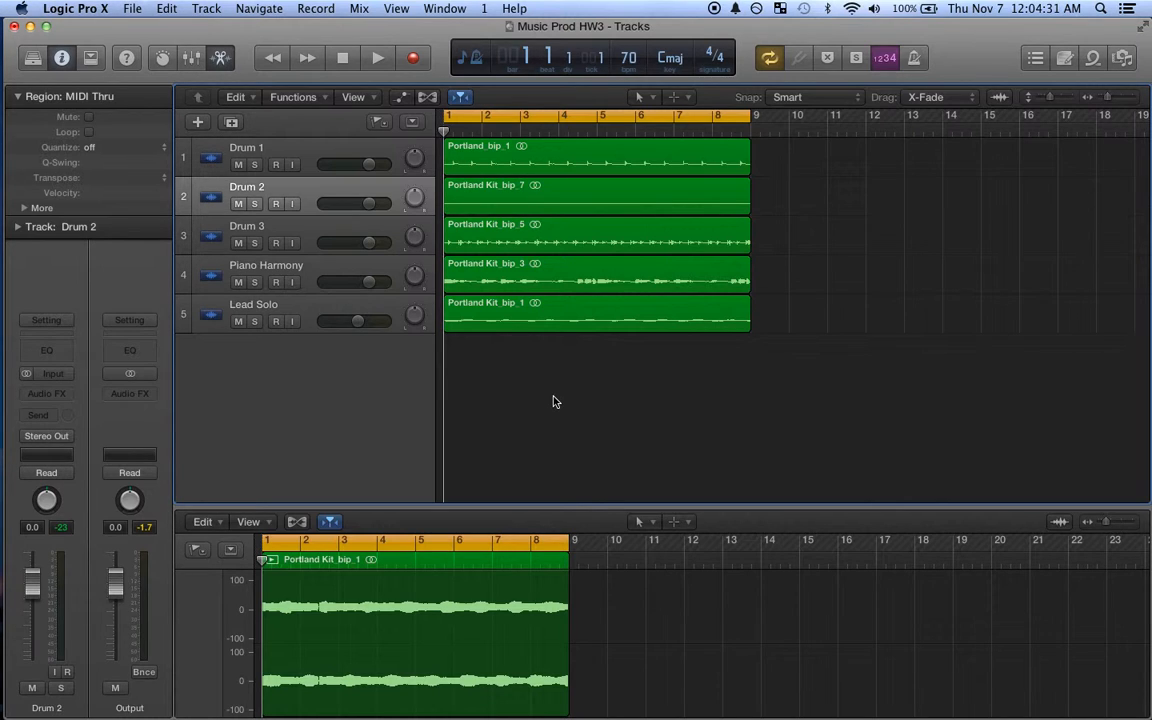
{"action": "key", "text": "x"}
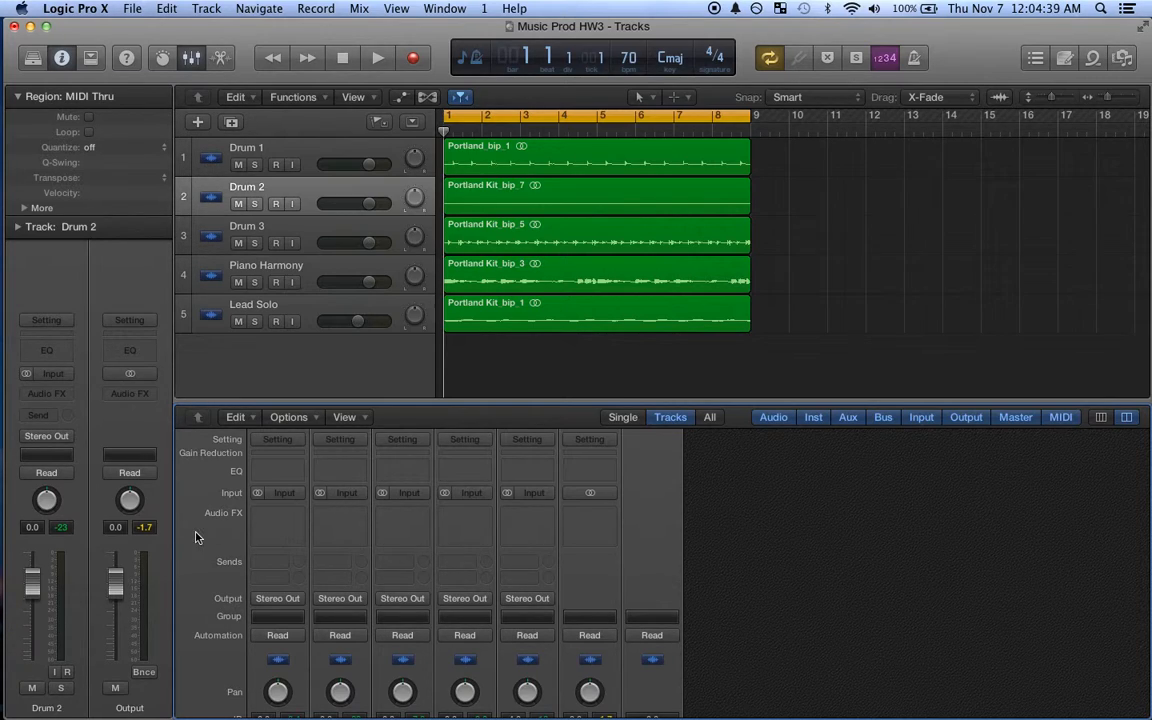
{"action": "scroll", "coordinate": [314, 557], "scroll_direction": "down", "scroll_amount": 6}
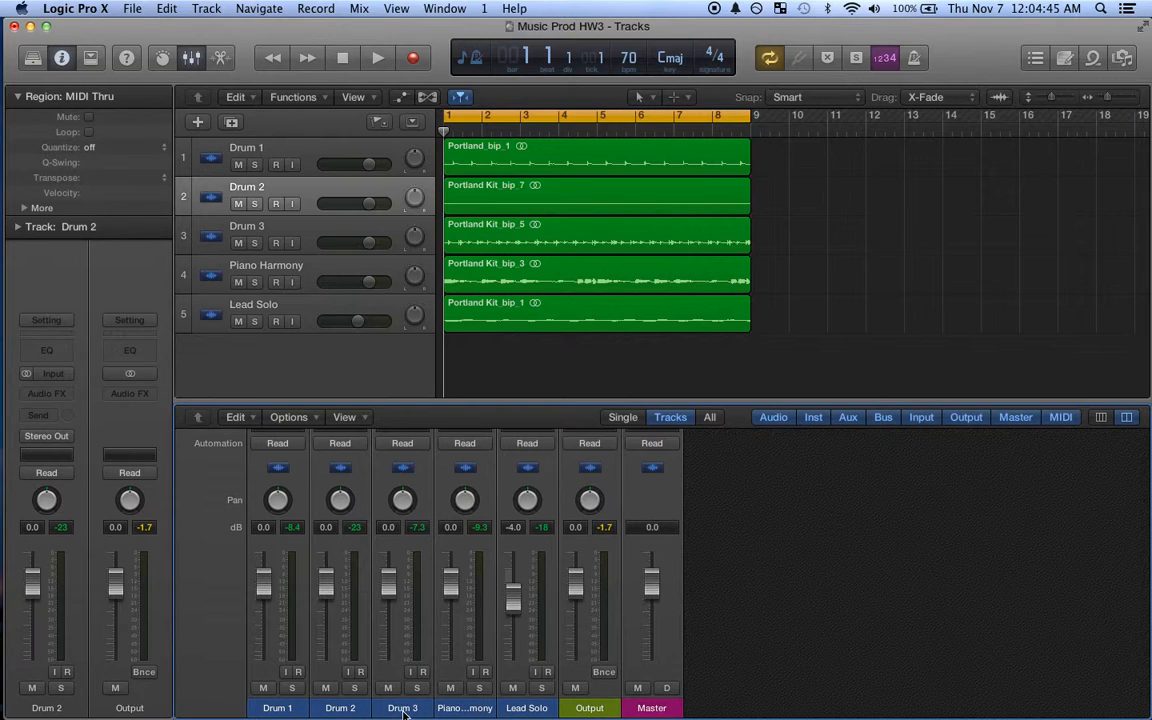
{"action": "scroll", "coordinate": [316, 585], "scroll_direction": "up", "scroll_amount": 5}
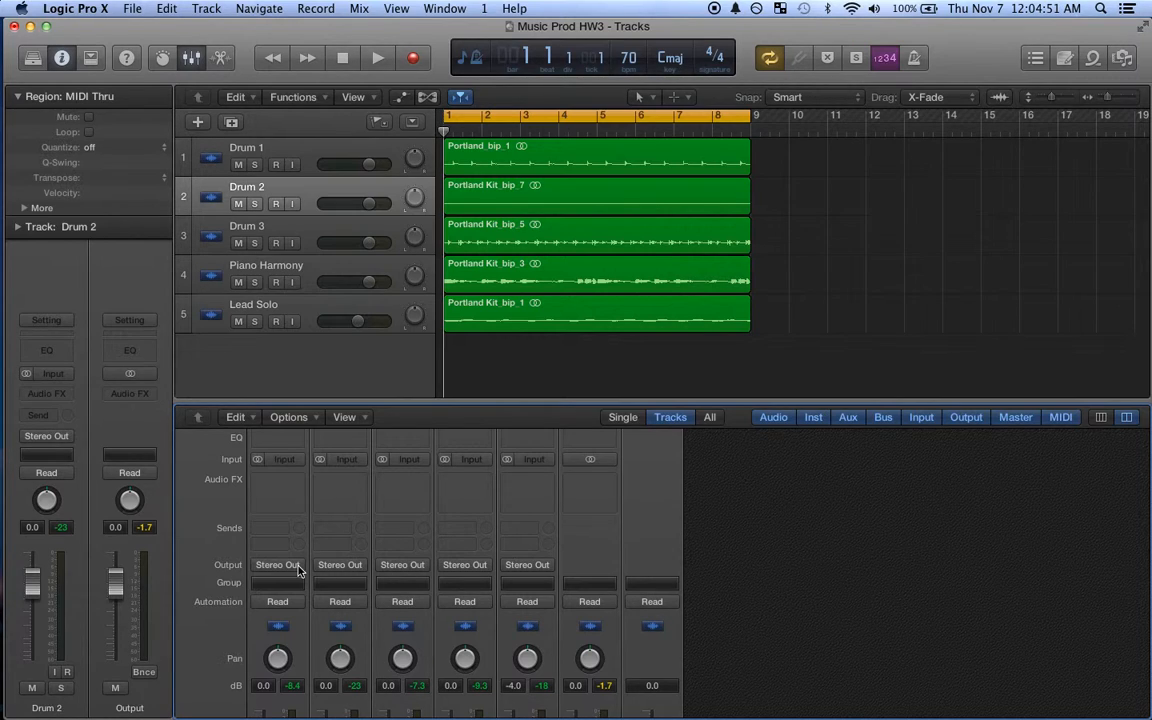
{"action": "left_click", "coordinate": [297, 566]}
{"action": "mouse_move", "coordinate": [303, 626]}
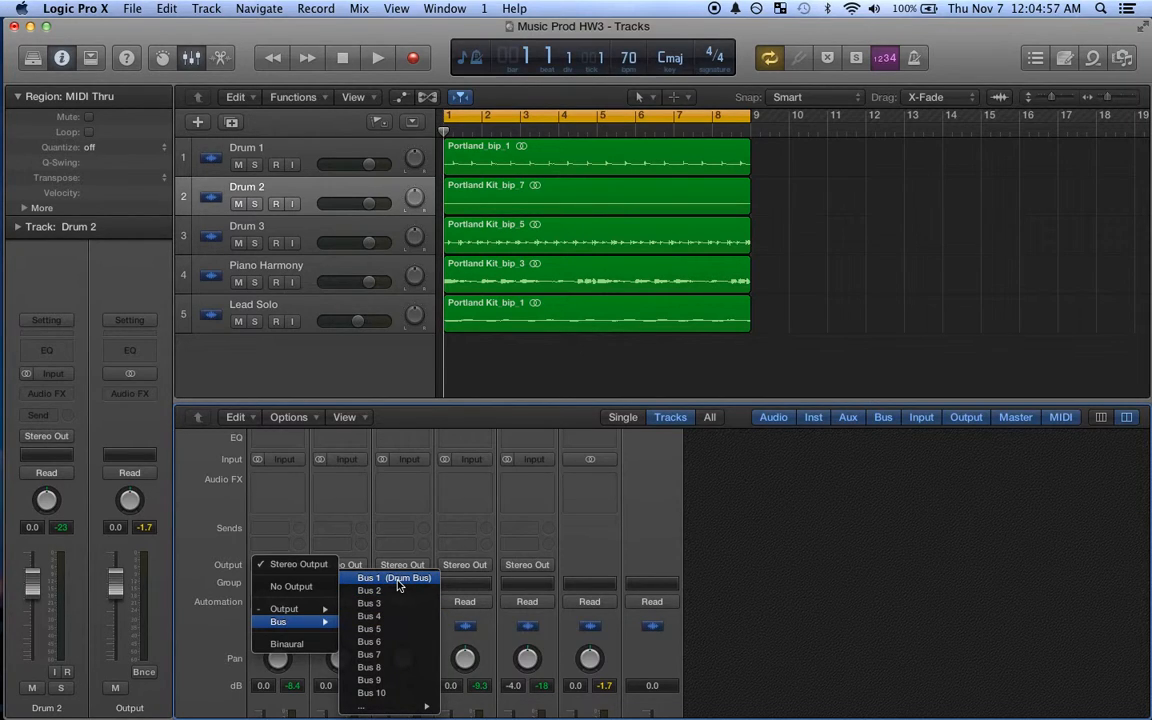
{"action": "left_click", "coordinate": [398, 580]}
Route the outputs of the Drum 2 and Drum 3 channels to Bus 1 (Drum Bus)
{"action": "left_click", "coordinate": [340, 565]}
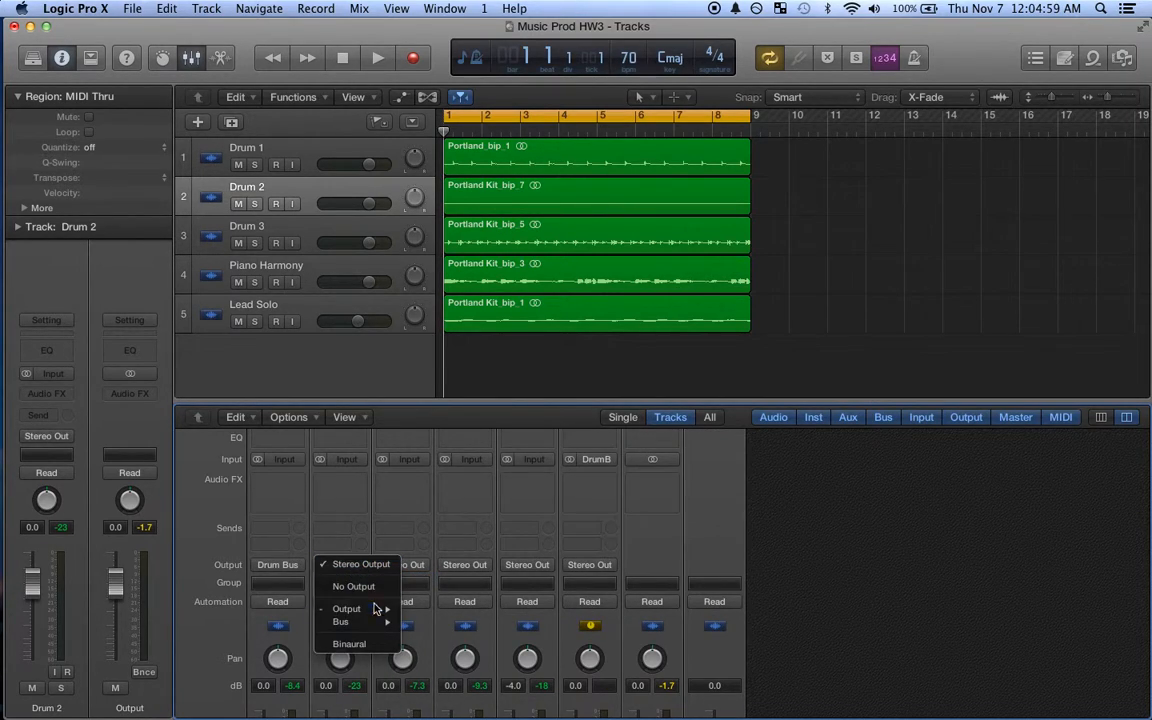
{"action": "mouse_move", "coordinate": [380, 622]}
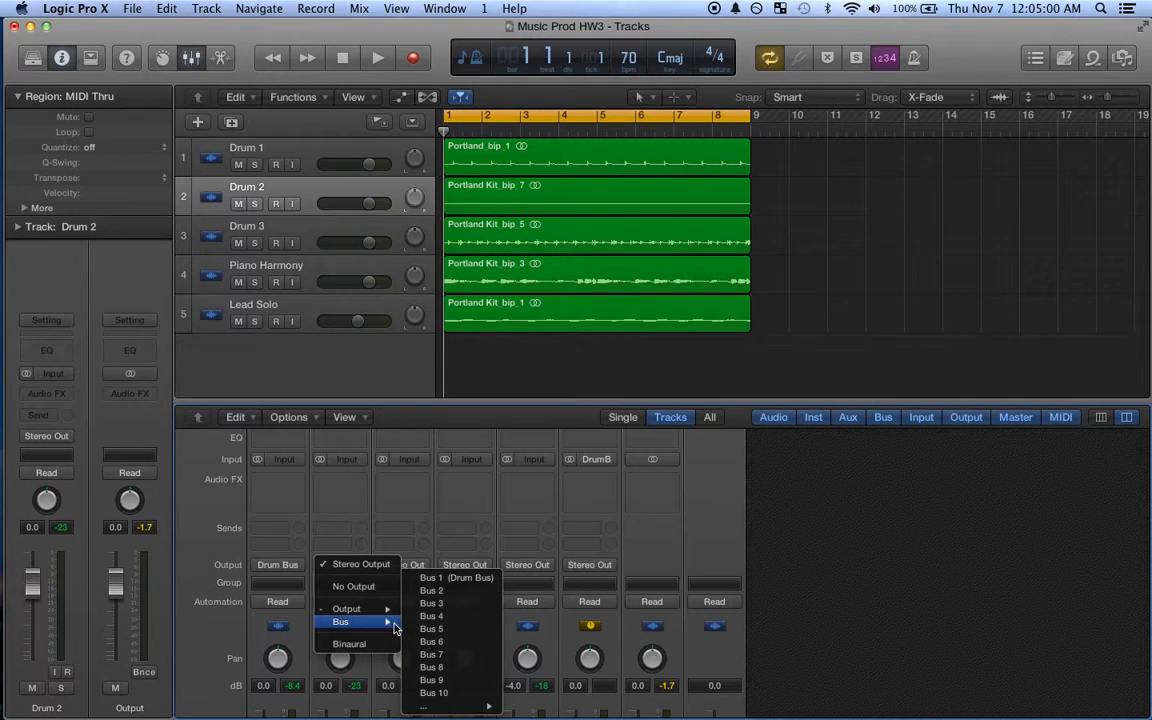
{"action": "left_click", "coordinate": [459, 580]}
{"action": "left_click", "coordinate": [405, 565]}
{"action": "mouse_move", "coordinate": [422, 625]}
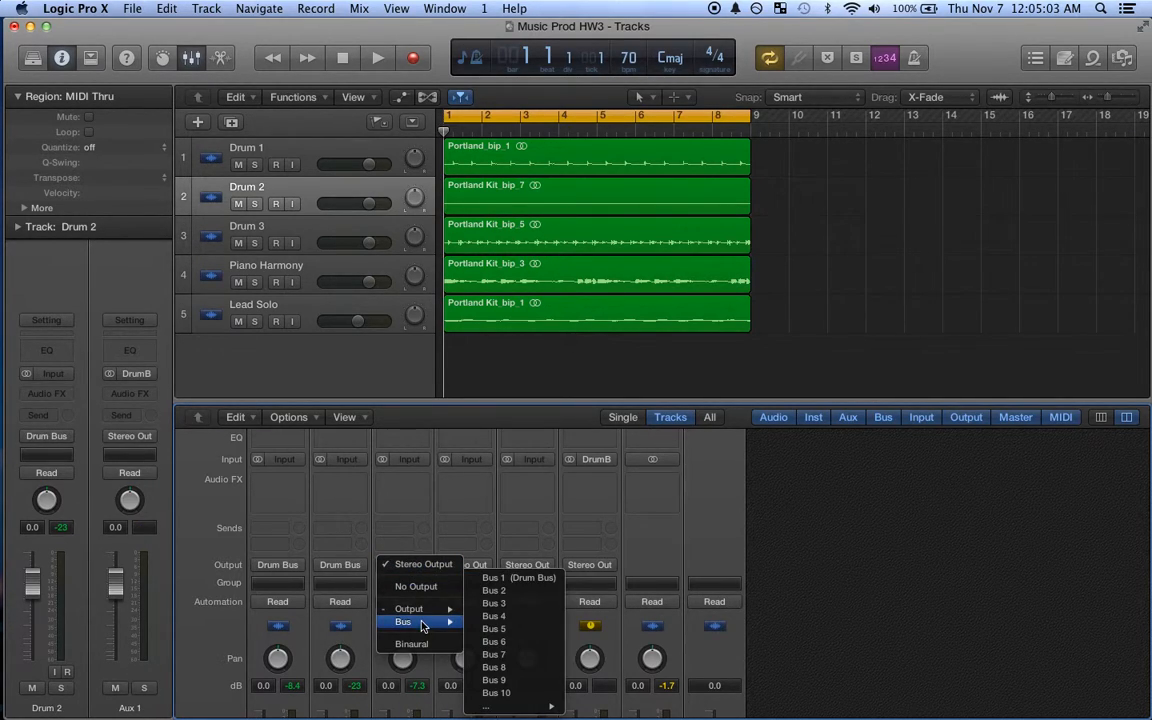
{"action": "left_click", "coordinate": [500, 578]}
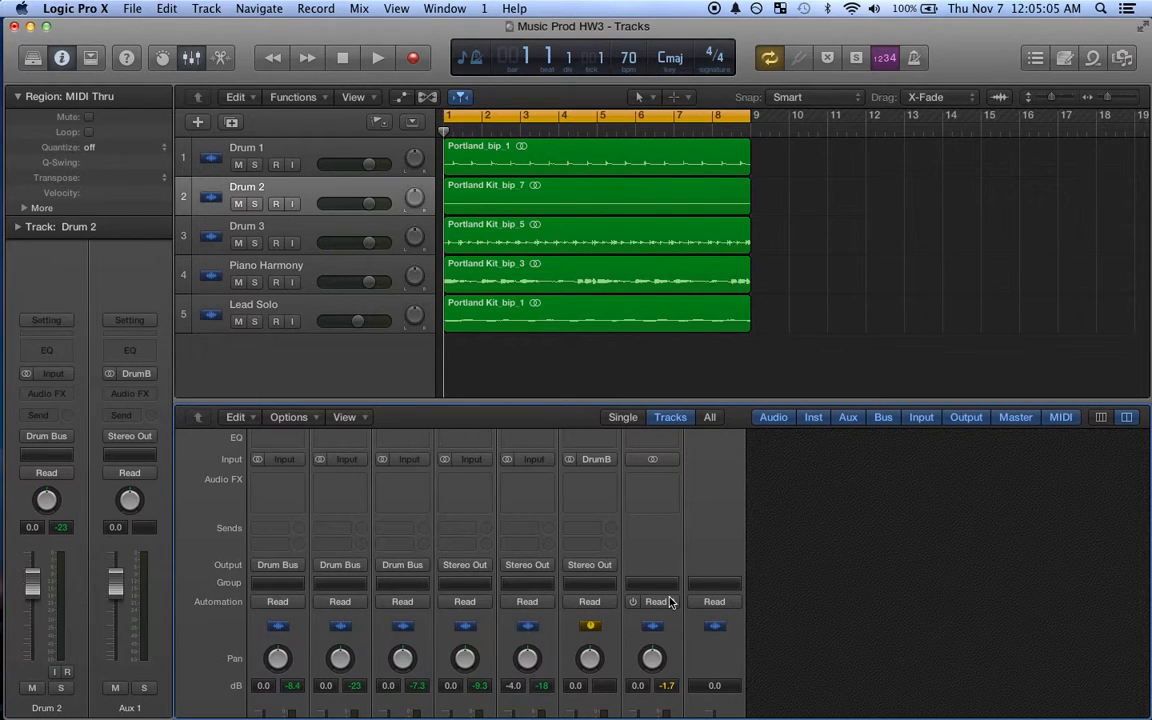
Rename the Aux 1 channel strip in the mixer as "Drum Aux"
{"action": "scroll", "coordinate": [669, 601], "scroll_direction": "down", "scroll_amount": 2}
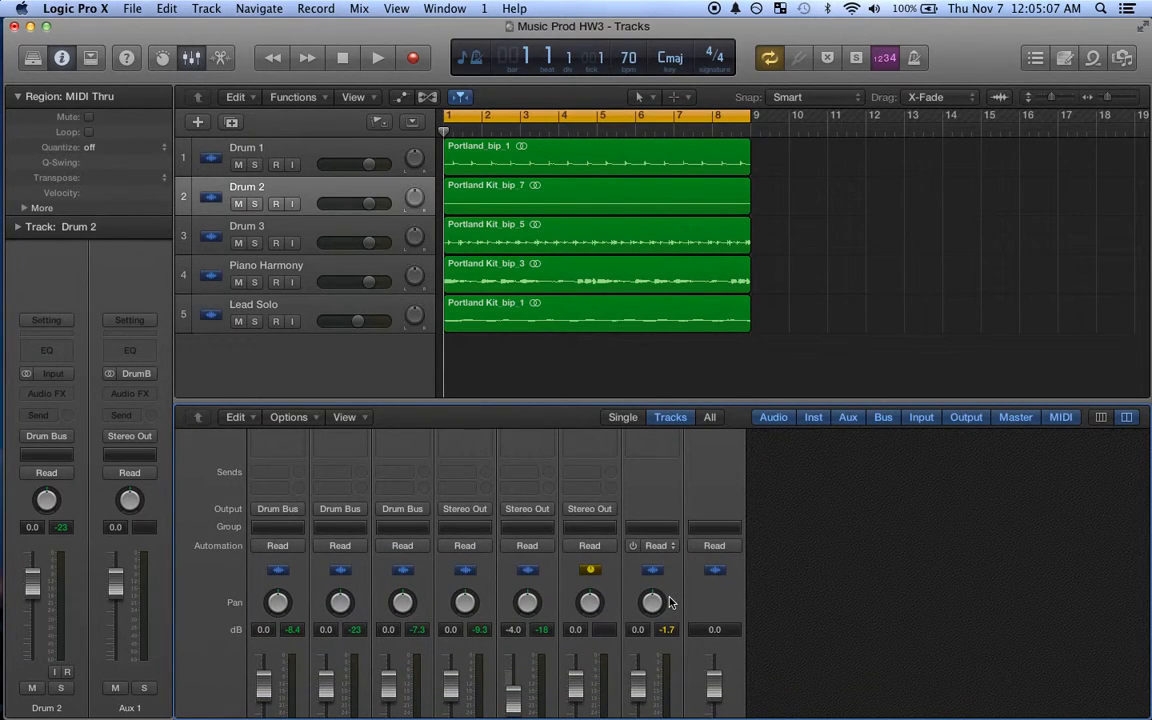
{"action": "scroll", "coordinate": [669, 601], "scroll_direction": "down", "scroll_amount": 4}
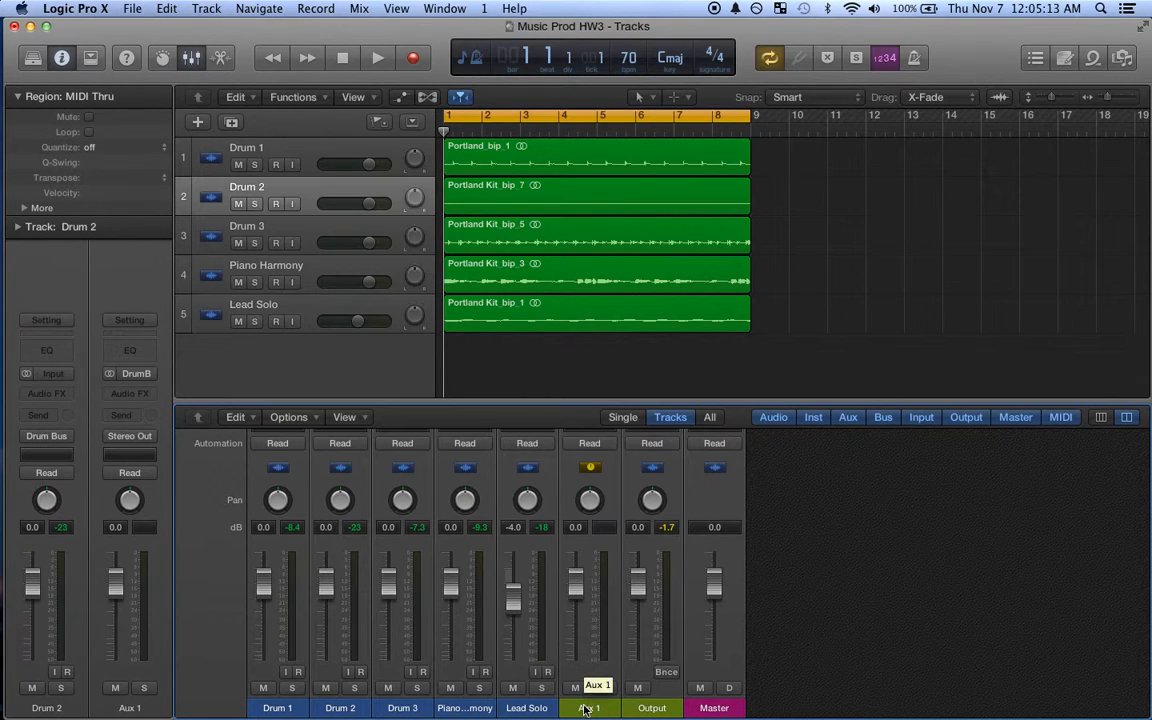
{"action": "double_click", "coordinate": [586, 708]}
{"action": "type", "text": "Drum Aux"}
{"action": "key", "text": "Return"}
Insert a Channel EQ plug-in as the first audio effect on the Drum Aux channel
{"action": "scroll", "coordinate": [586, 557], "scroll_direction": "up", "scroll_amount": 5}
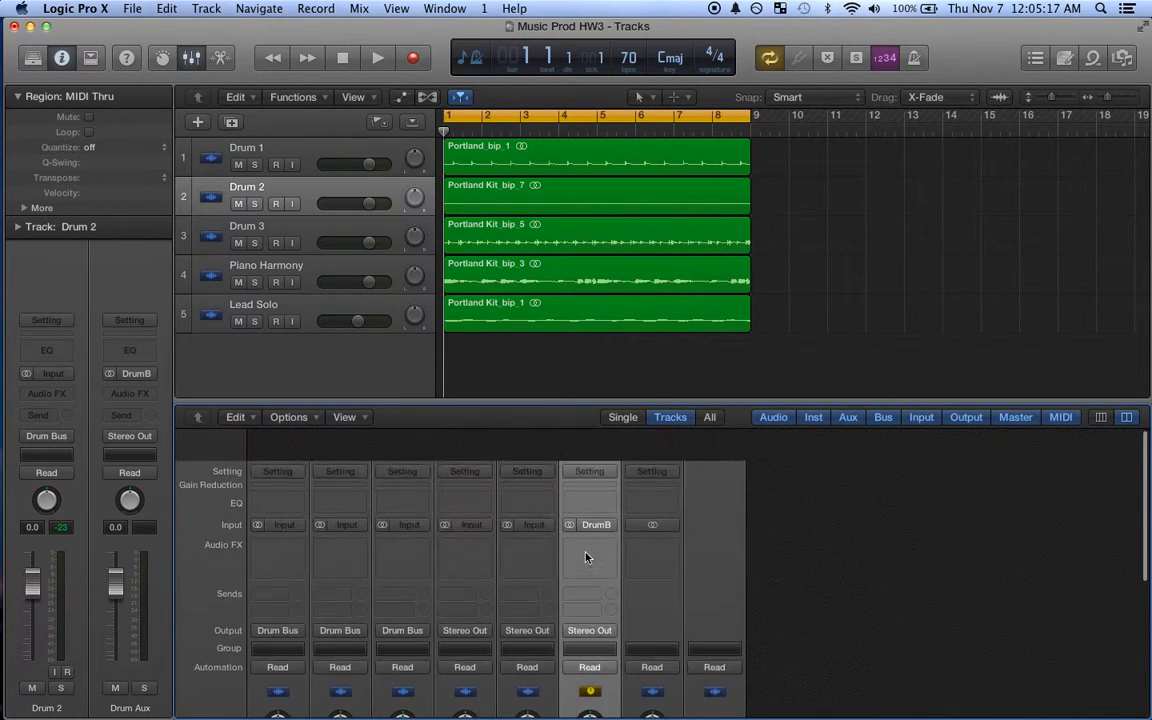
{"action": "scroll", "coordinate": [590, 540], "scroll_direction": "down", "scroll_amount": 2}
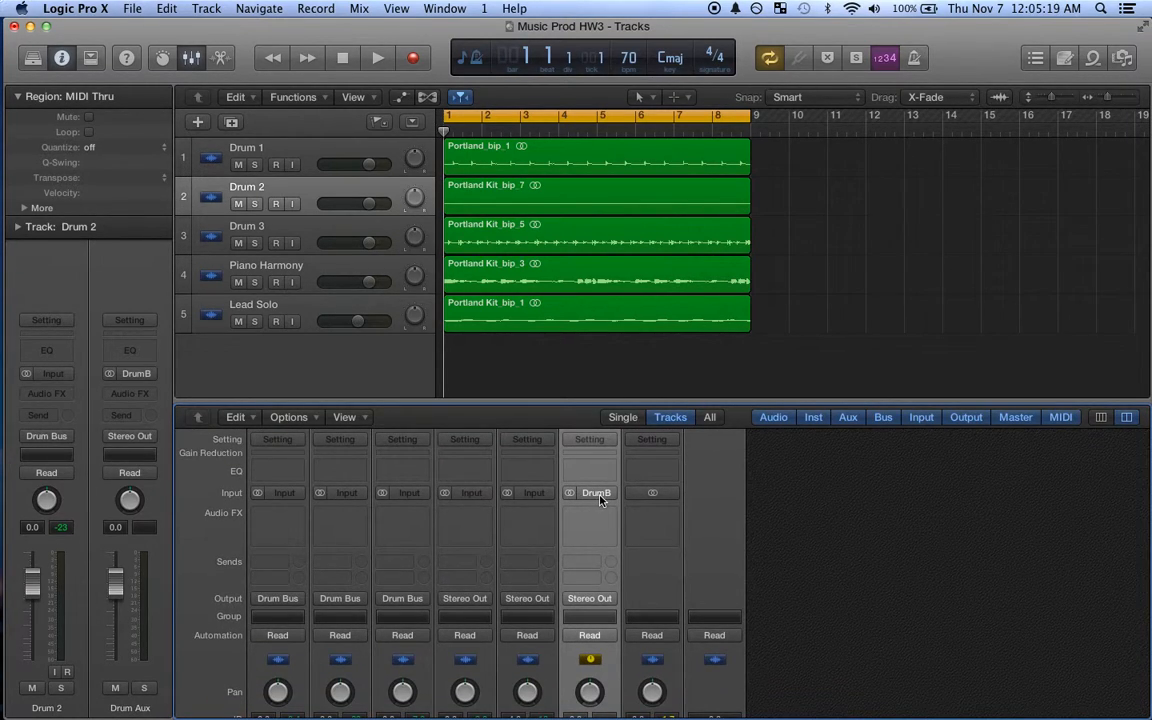
{"action": "left_click", "coordinate": [598, 493]}
{"action": "left_click", "coordinate": [716, 507]}
{"action": "left_click", "coordinate": [612, 516]}
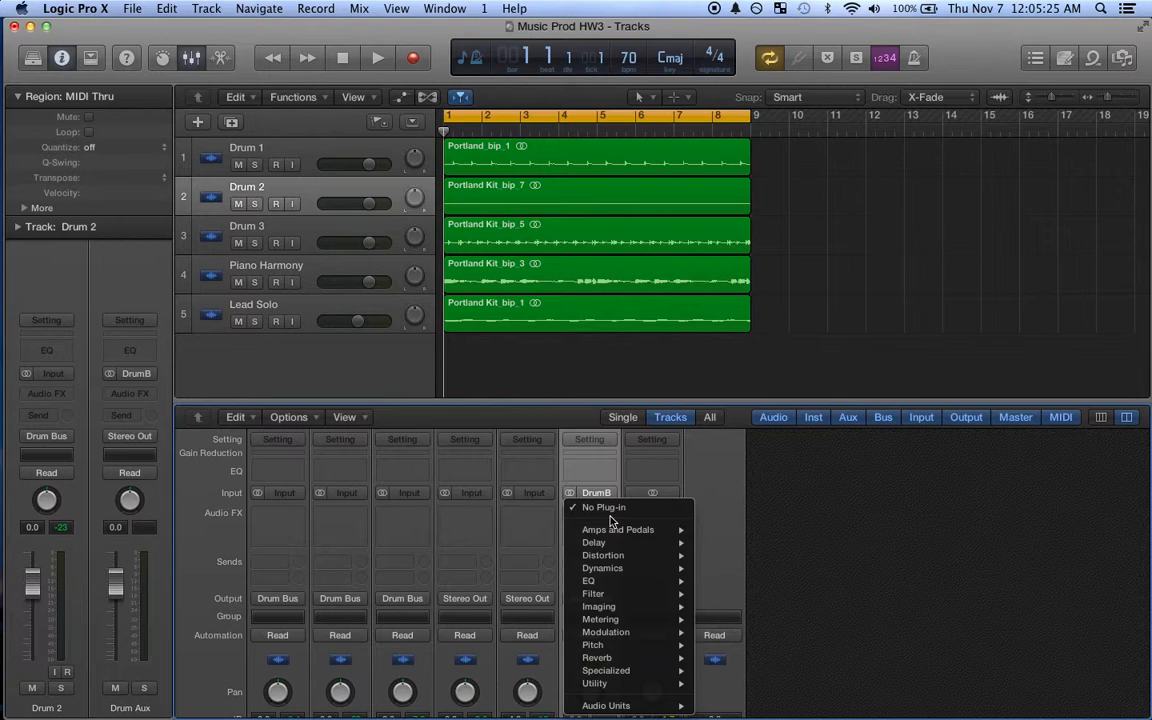
{"action": "mouse_move", "coordinate": [629, 634]}
{"action": "mouse_move", "coordinate": [660, 582]}
{"action": "mouse_move", "coordinate": [790, 582]}
{"action": "left_click", "coordinate": [848, 581]}
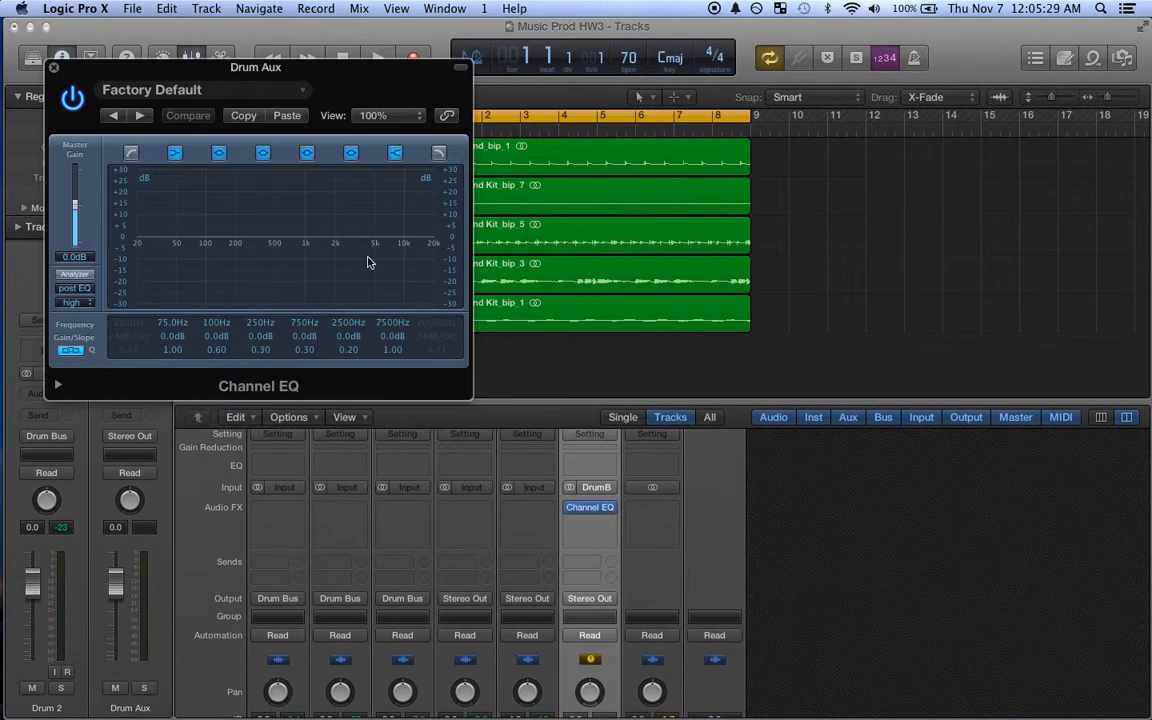
Load the Punchy Kick drum preset in the Drum Aux Channel EQ and close the plug-in window
{"action": "left_click", "coordinate": [241, 95]}
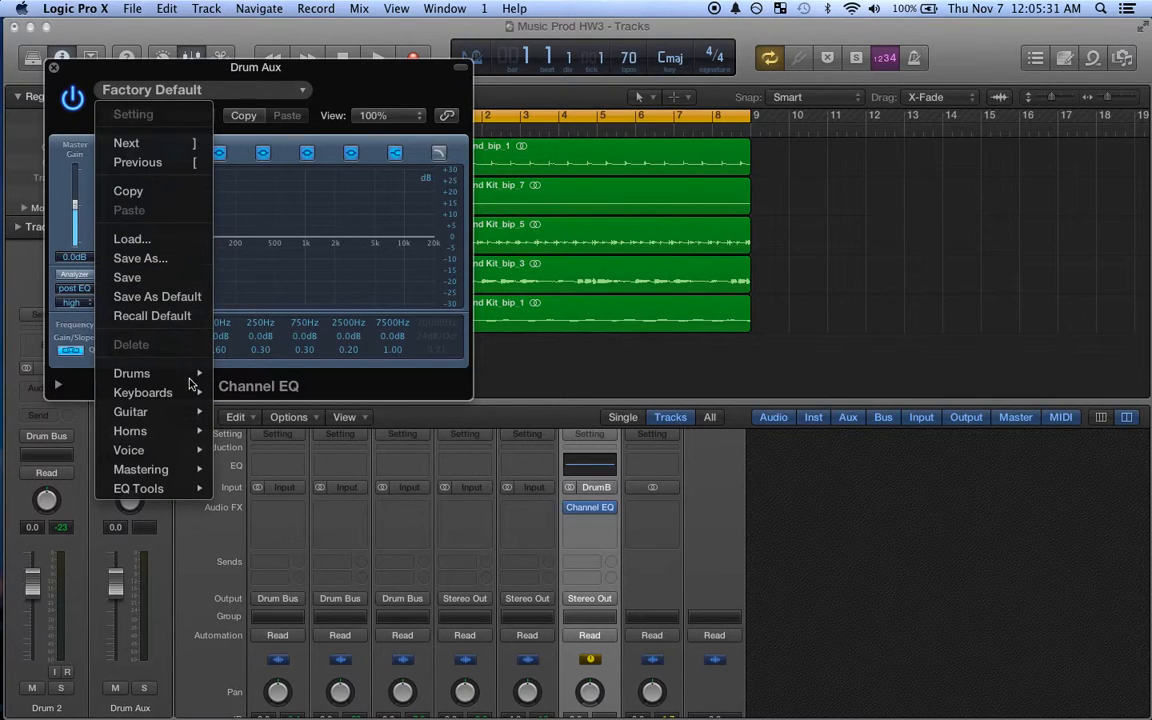
{"action": "mouse_move", "coordinate": [165, 373]}
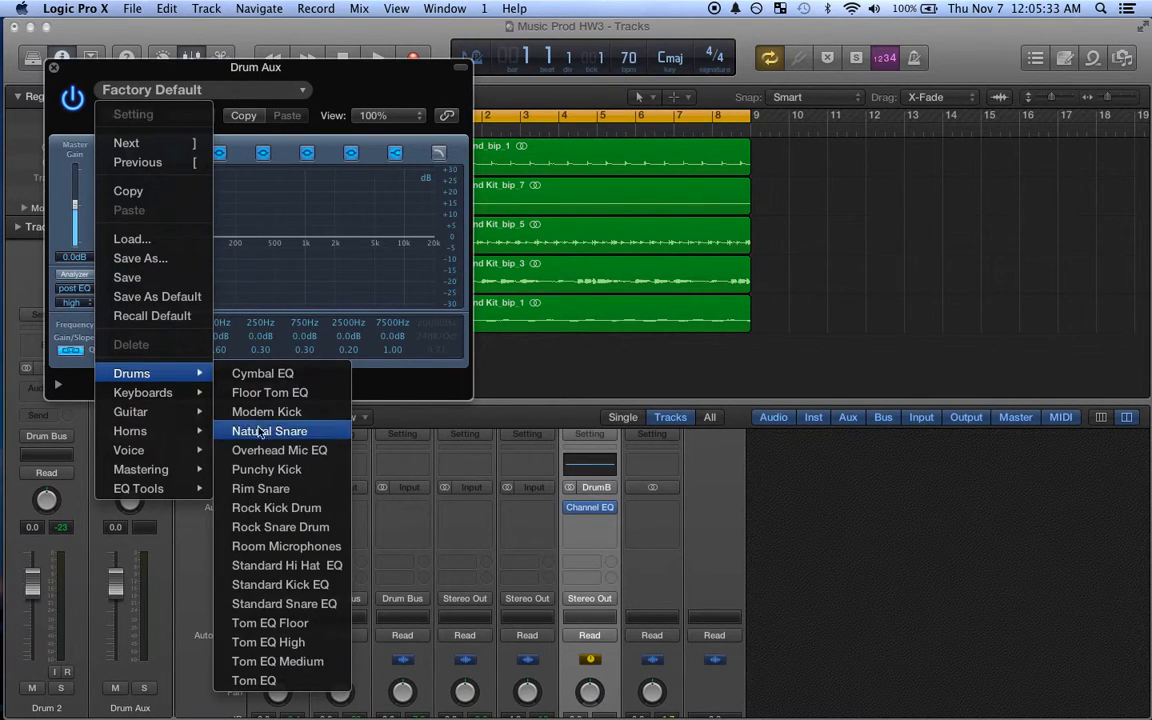
{"action": "left_click", "coordinate": [267, 470]}
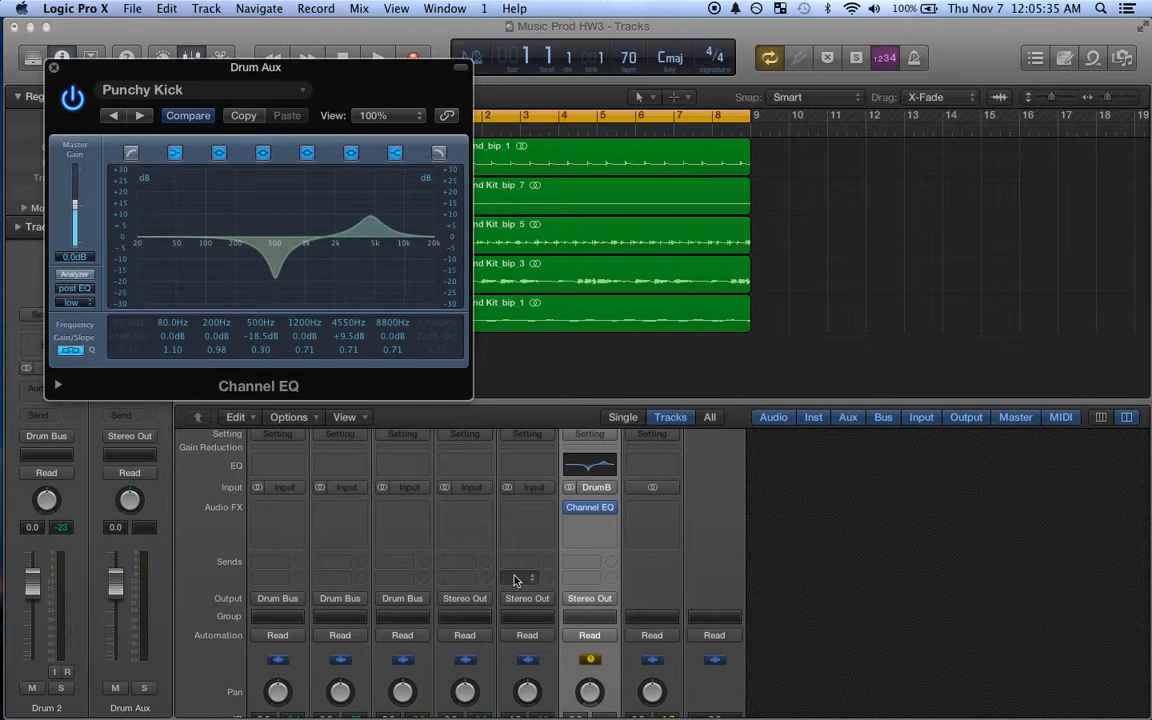
{"action": "left_click", "coordinate": [54, 68]}
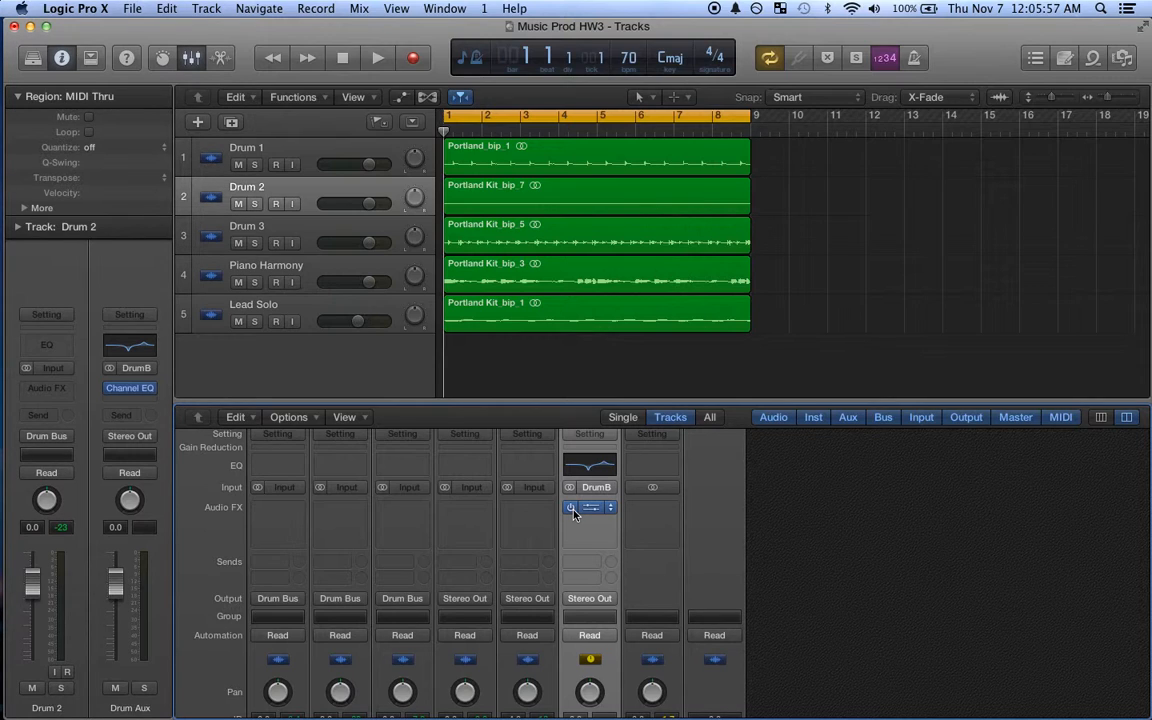
Label Bus 2 "Drum Reverb" in the I/O labels and close the label window
{"action": "scroll", "coordinate": [642, 567], "scroll_direction": "down", "scroll_amount": 5}
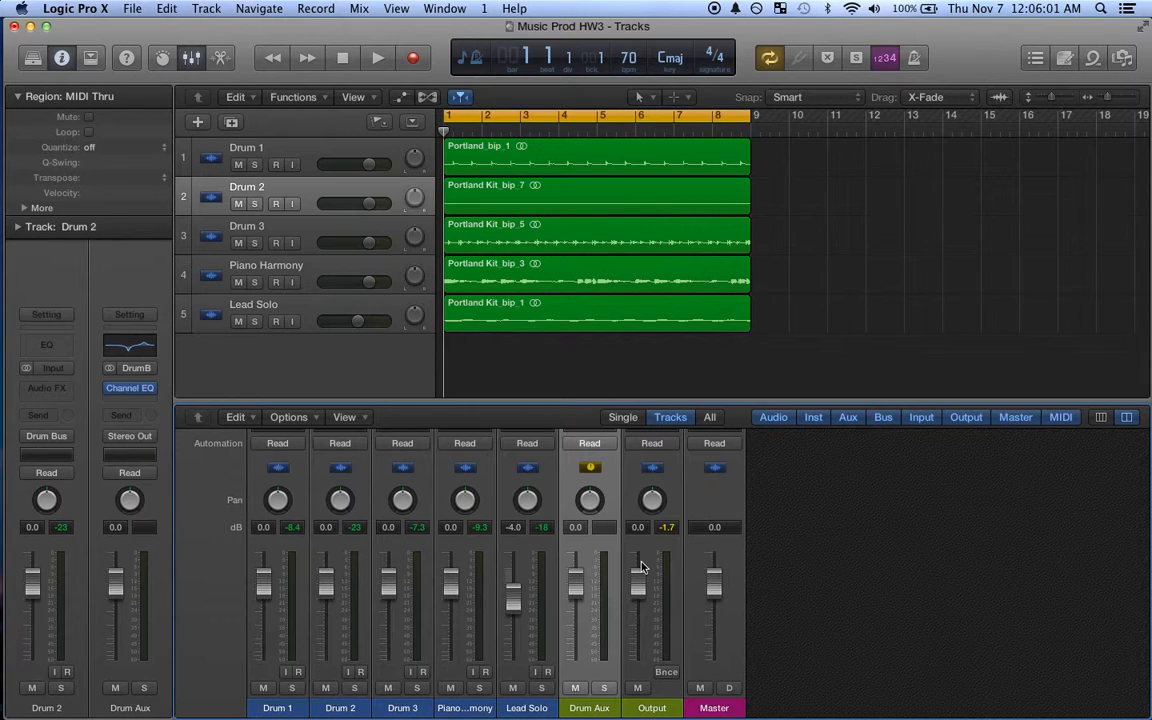
{"action": "scroll", "coordinate": [620, 550], "scroll_direction": "up", "scroll_amount": 5}
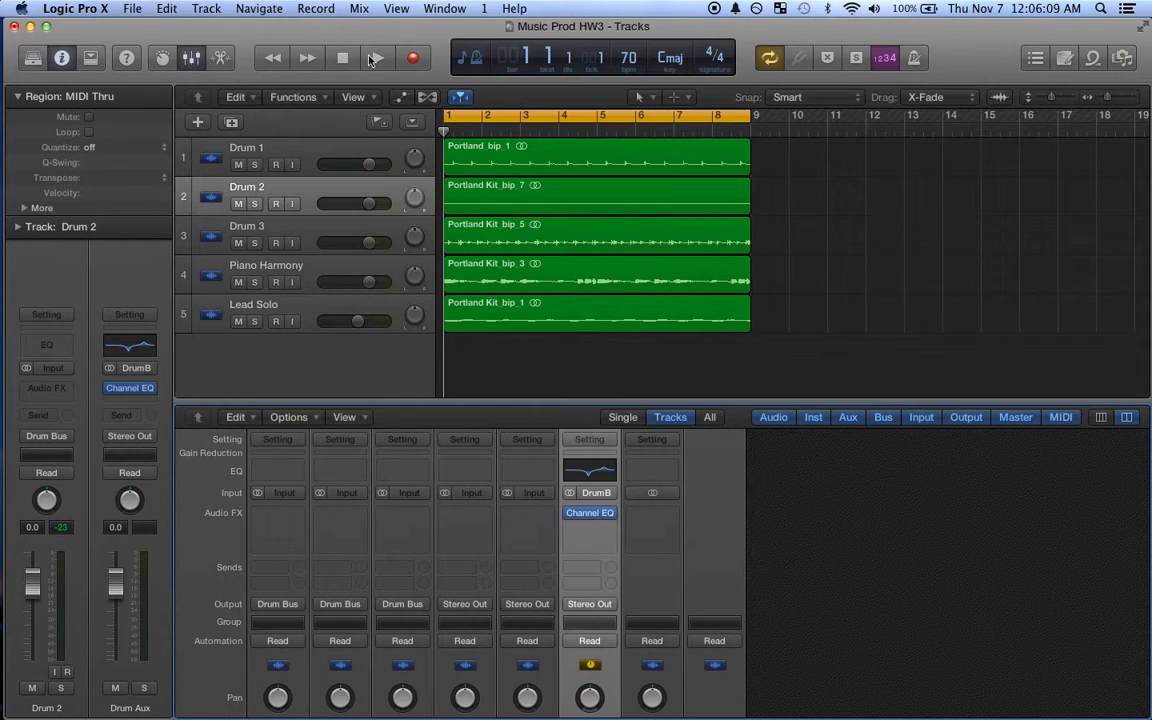
{"action": "left_click", "coordinate": [362, 8]}
{"action": "left_click", "coordinate": [391, 178]}
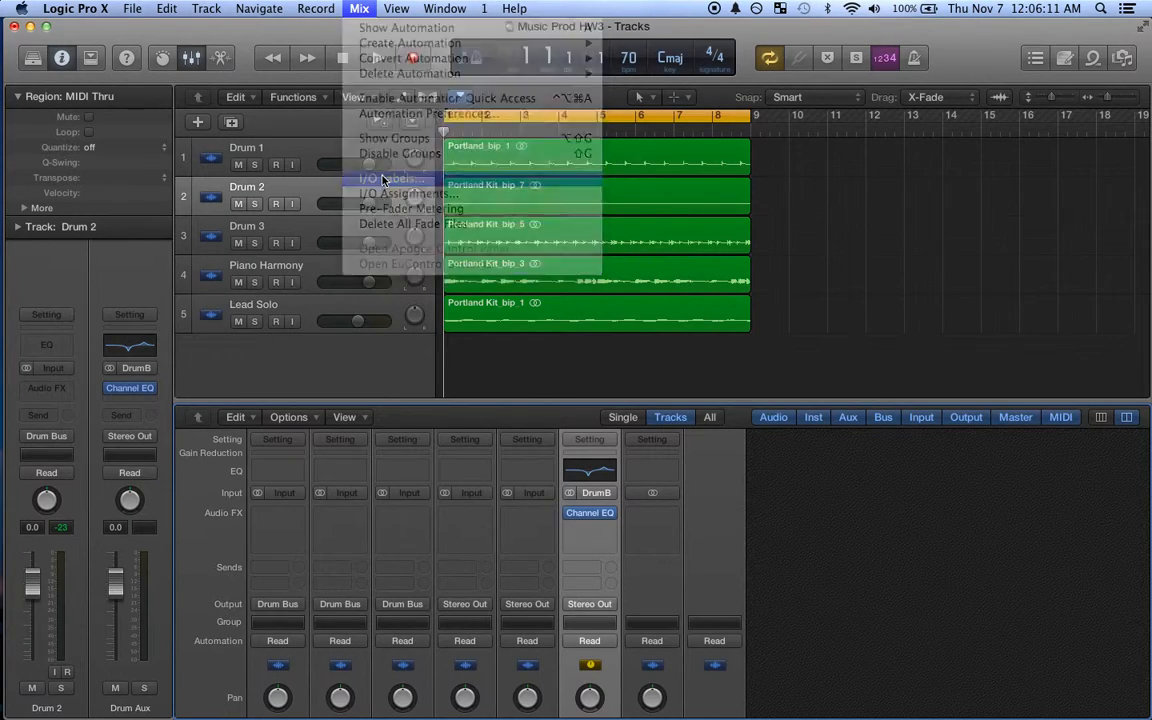
{"action": "double_click", "coordinate": [447, 474]}
{"action": "type", "text": "D"}
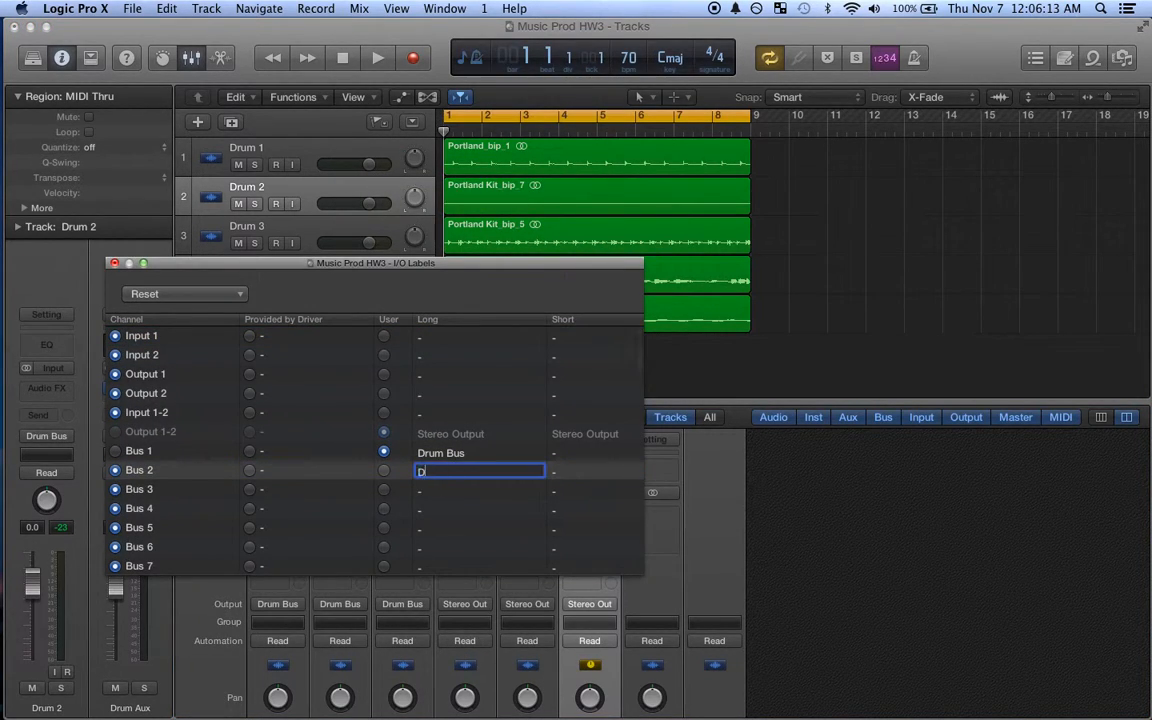
{"action": "type", "text": "rum Reverb"}
{"action": "key", "text": "Return"}
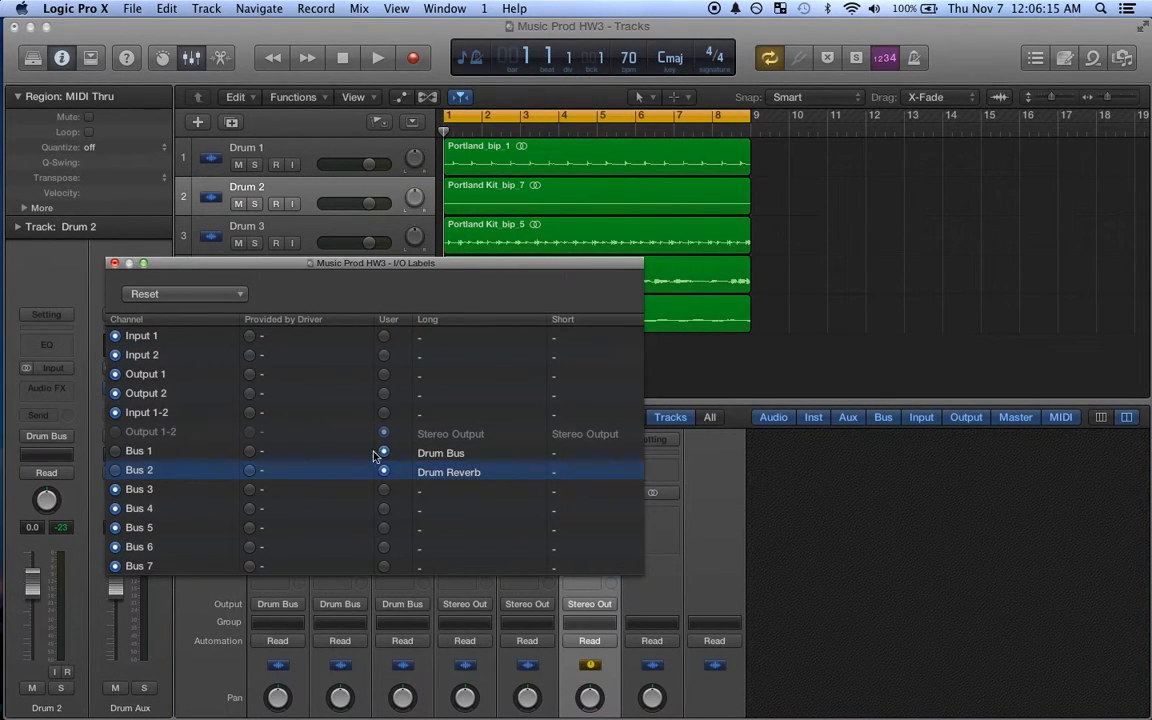
{"action": "left_click", "coordinate": [114, 264]}
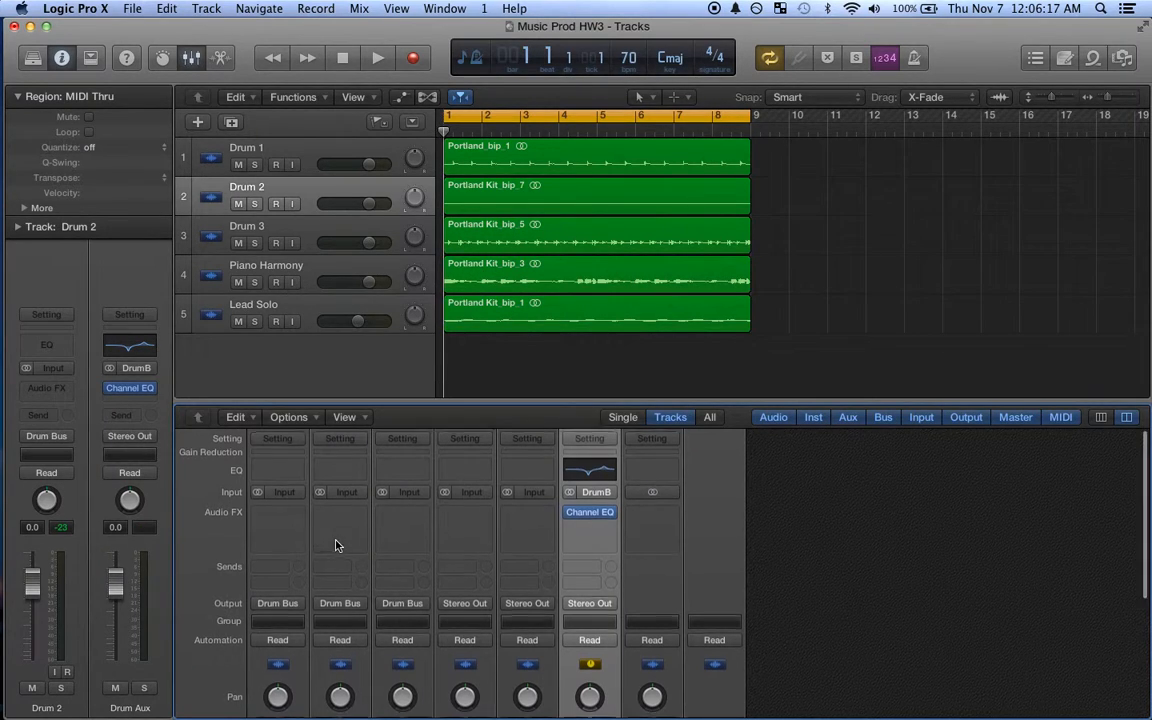
Add a send to Bus 2 (Drum Reverb) on both the Drum 1 and Drum 2 channels
{"action": "scroll", "coordinate": [336, 545], "scroll_direction": "down", "scroll_amount": 3}
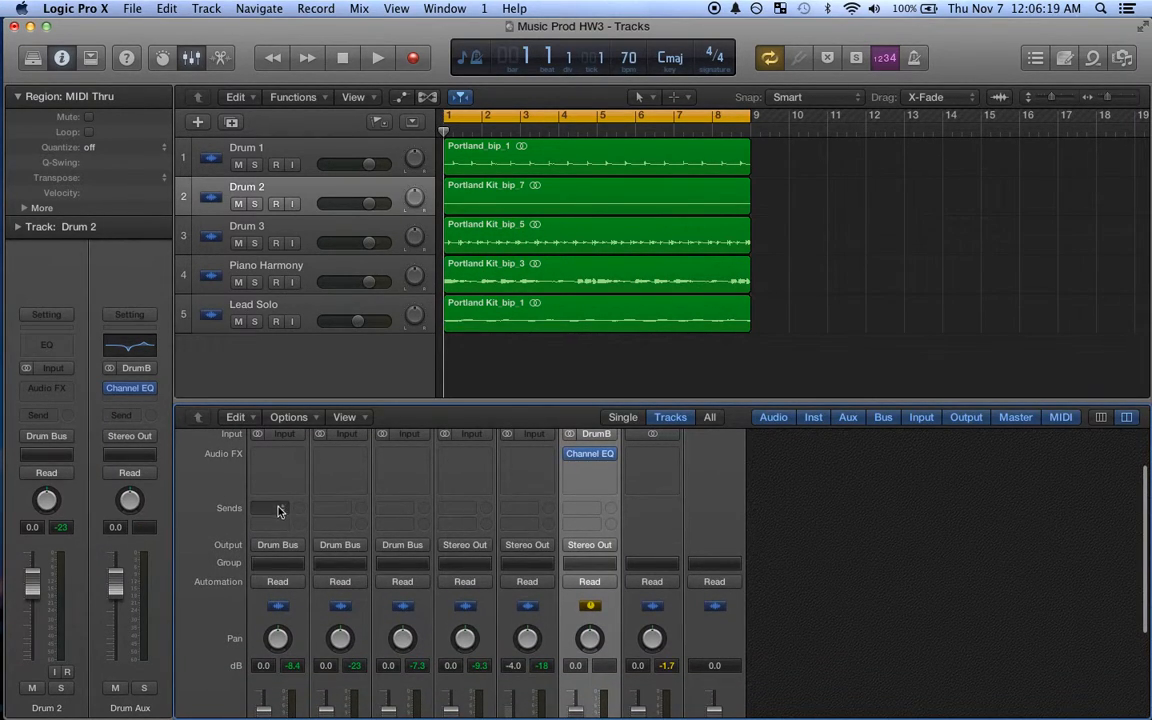
{"action": "left_click", "coordinate": [280, 509]}
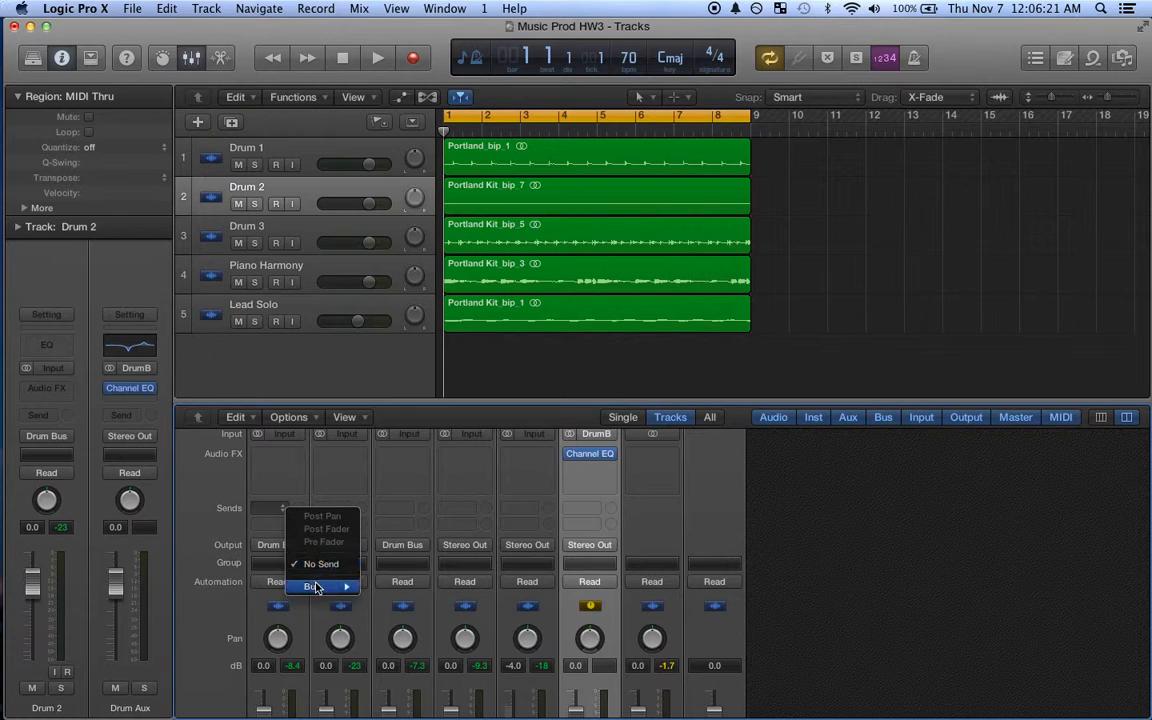
{"action": "mouse_move", "coordinate": [318, 592]}
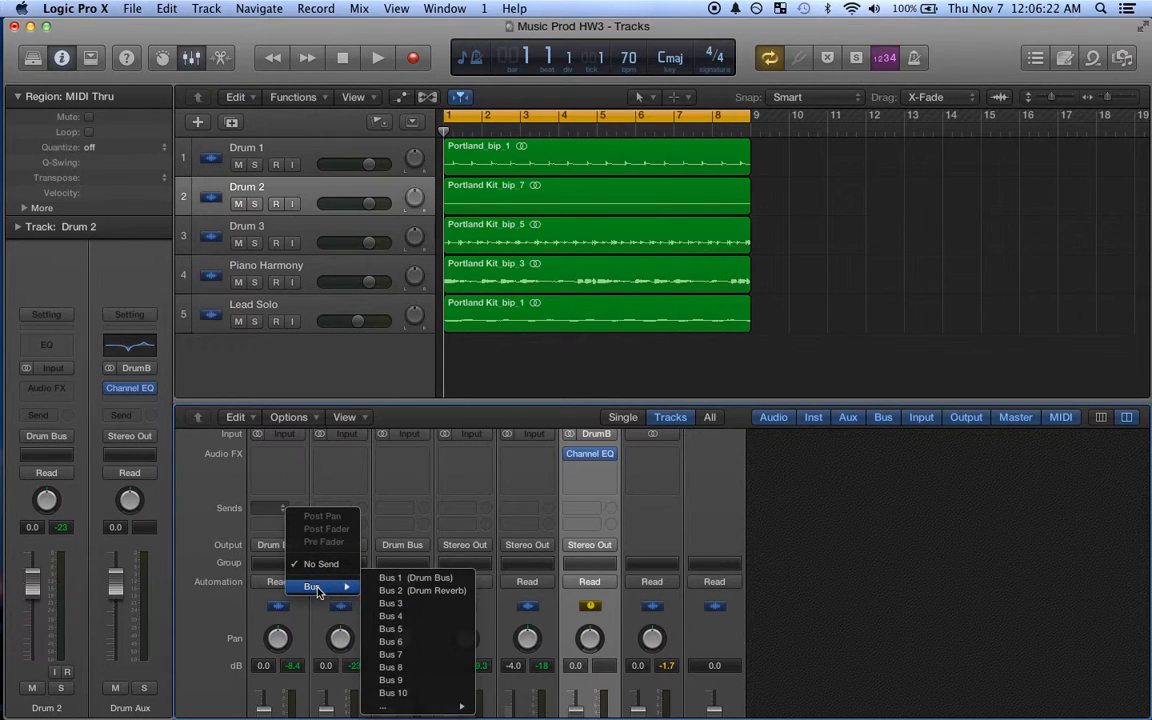
{"action": "left_click", "coordinate": [410, 590]}
{"action": "left_click", "coordinate": [340, 505]}
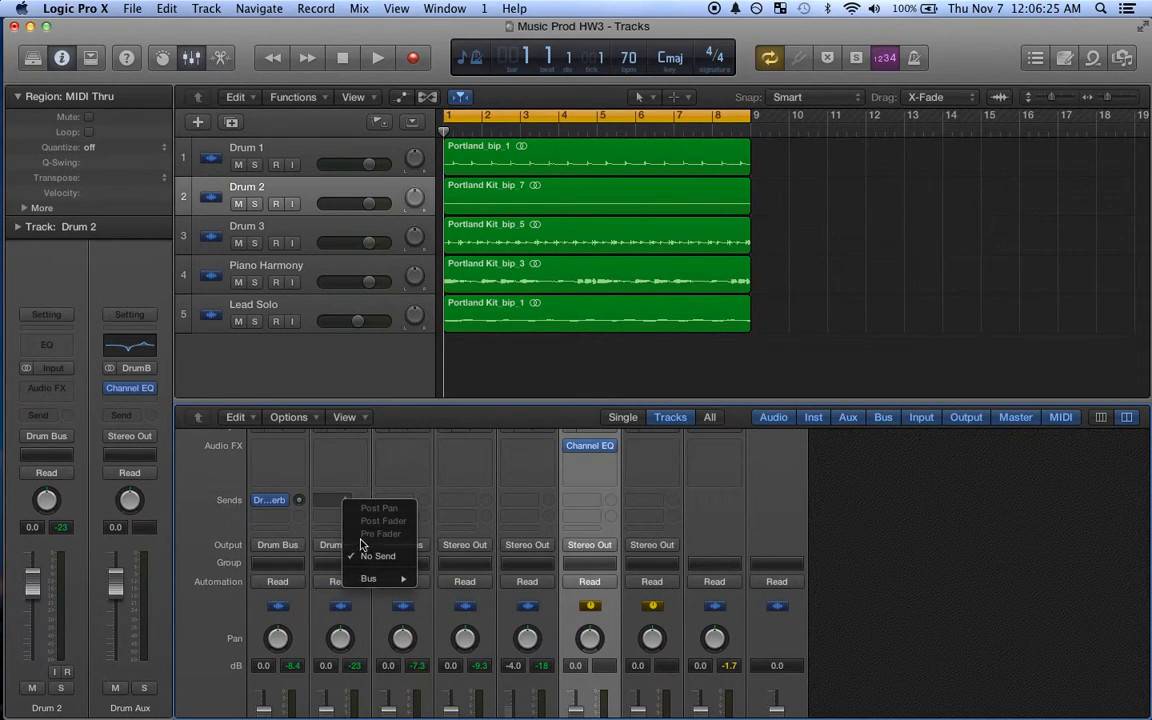
{"action": "mouse_move", "coordinate": [368, 579]}
{"action": "left_click", "coordinate": [447, 592]}
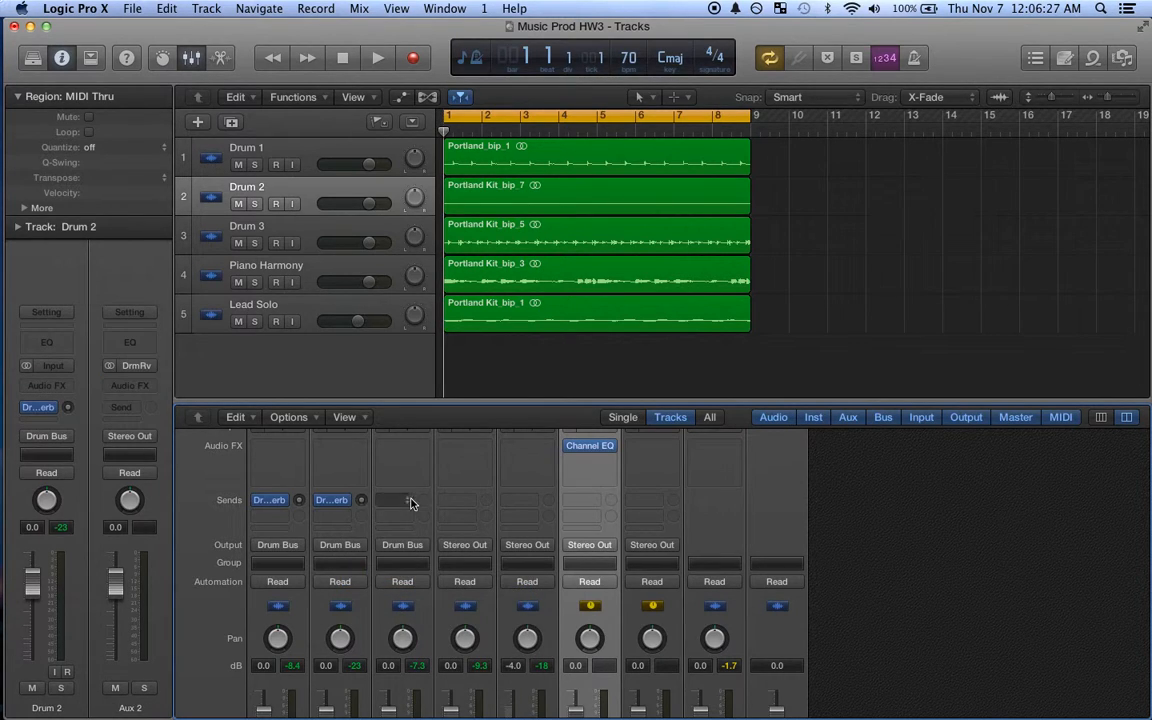
Add a send to Bus 2 (Drum Reverb) on the Drum 3 channel
{"action": "left_click", "coordinate": [402, 500]}
{"action": "mouse_move", "coordinate": [437, 578]}
{"action": "left_click", "coordinate": [540, 588]}
{"action": "scroll", "coordinate": [666, 650], "scroll_direction": "down", "scroll_amount": 3}
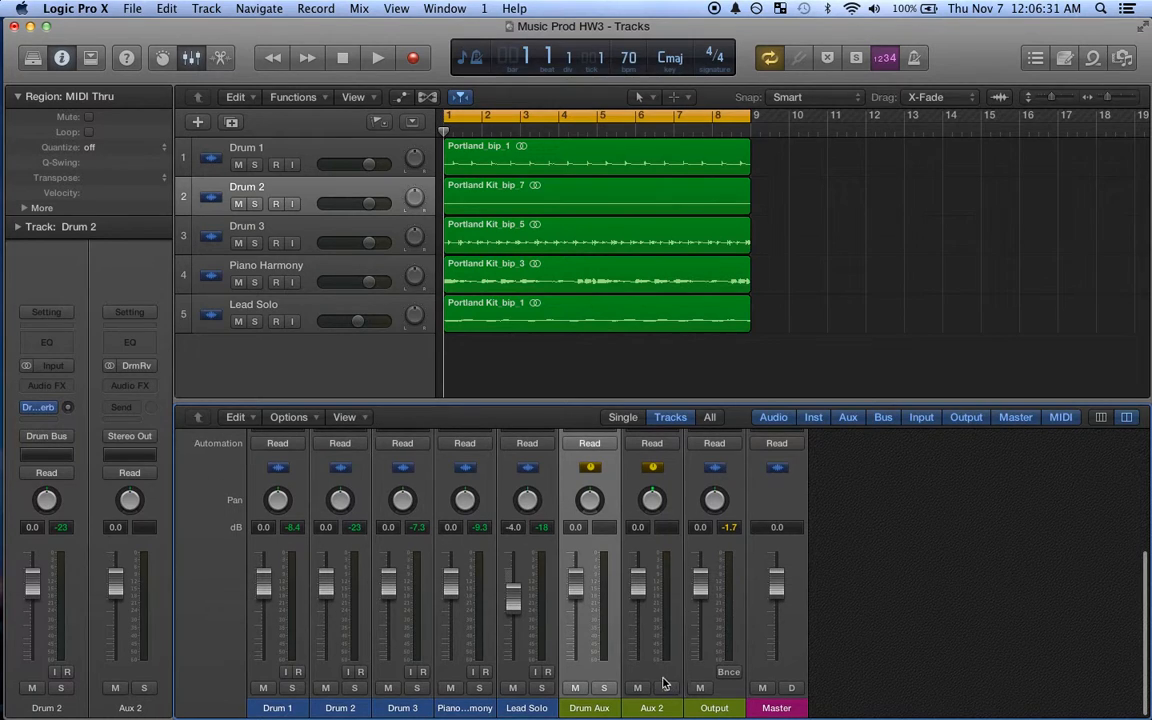
Raise the Drum Reverb send level to -0.1 dB on Drum 1, and turn up the sends on Drum 2 and Drum 3
{"action": "scroll", "coordinate": [665, 643], "scroll_direction": "up", "scroll_amount": 3}
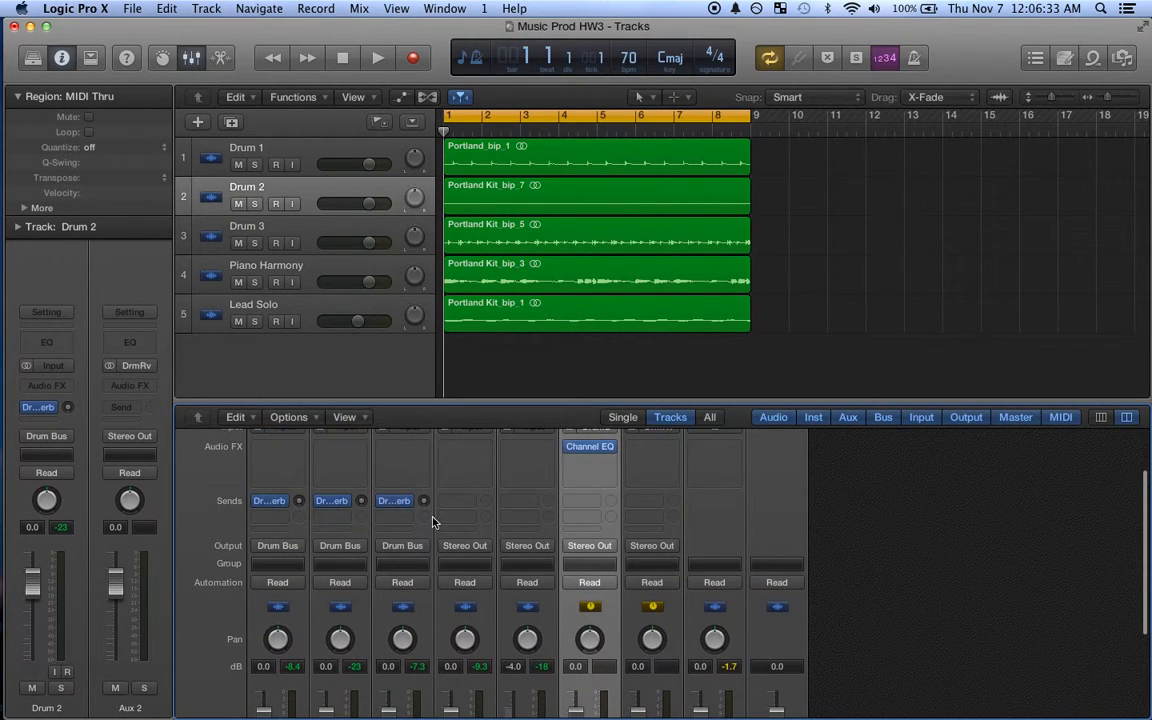
{"action": "scroll", "coordinate": [360, 485], "scroll_direction": "up", "scroll_amount": 1}
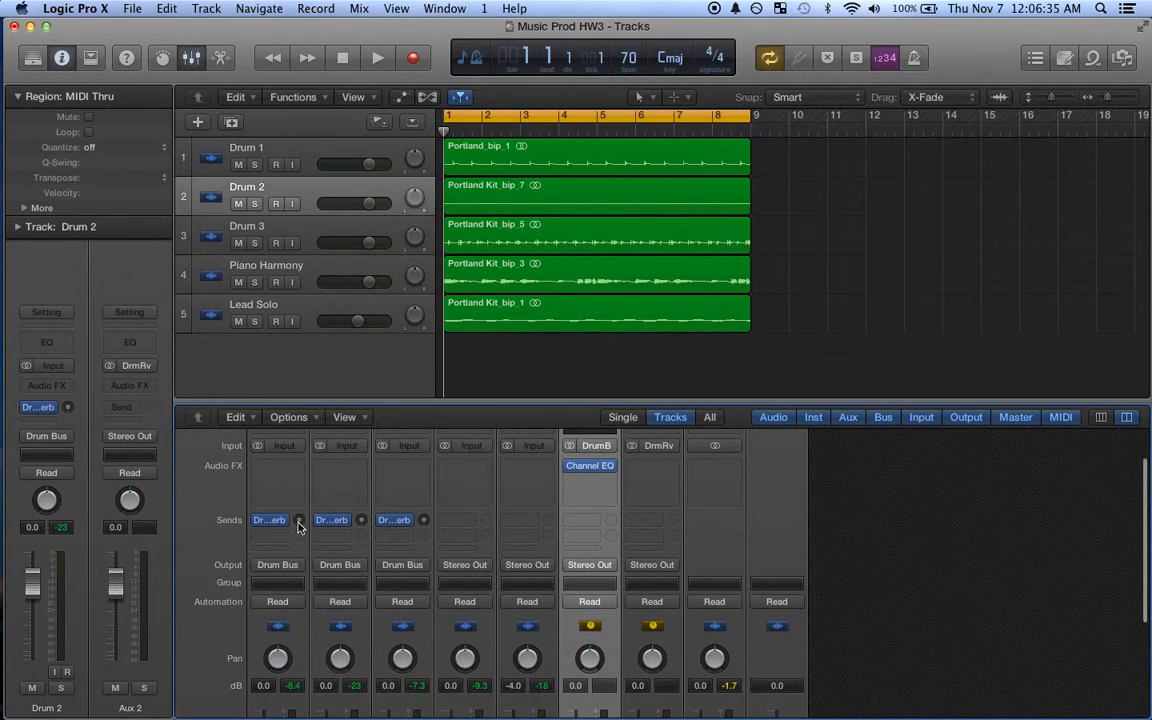
{"action": "left_click_drag", "start_coordinate": [298, 527], "coordinate": [298, 521]}
{"action": "left_click", "coordinate": [298, 523]}
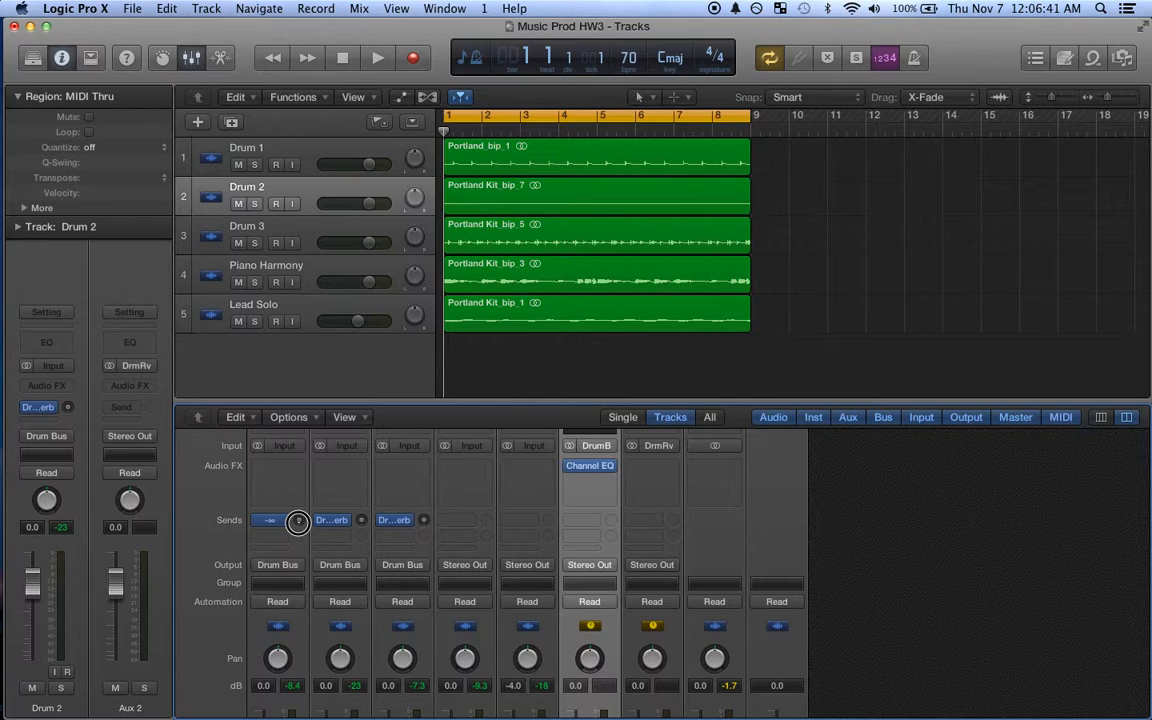
{"action": "left_click_drag", "start_coordinate": [298, 521], "coordinate": [307, 385]}
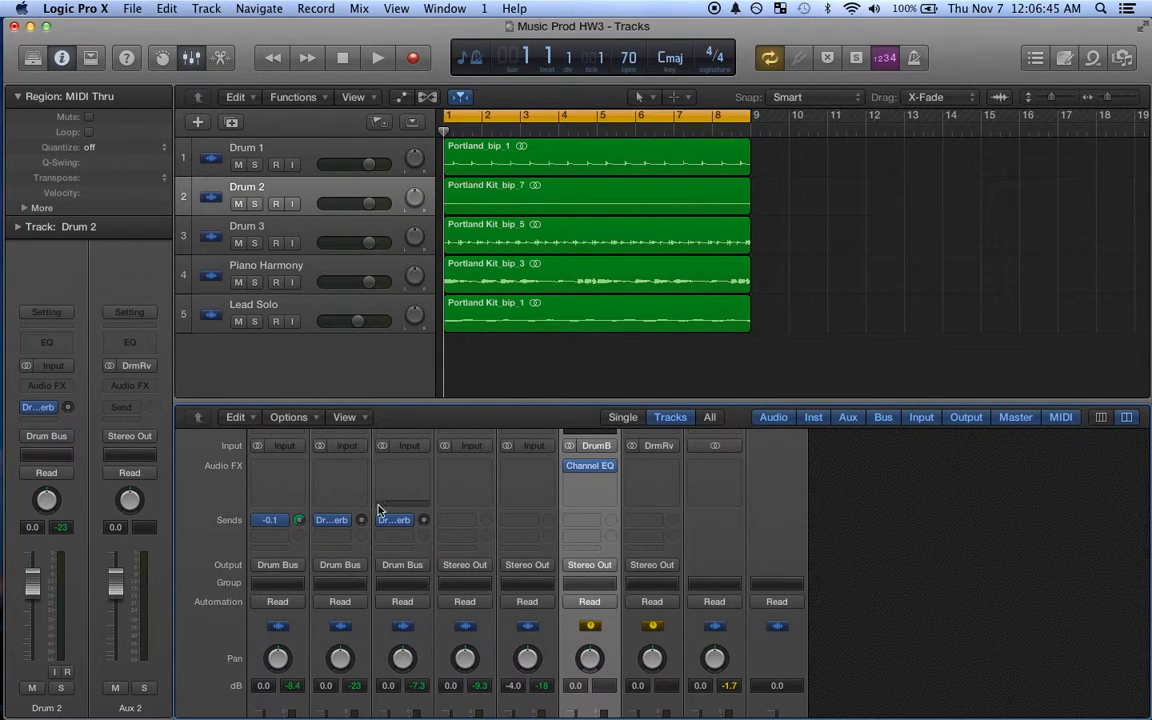
{"action": "left_click_drag", "start_coordinate": [361, 520], "coordinate": [366, 391]}
{"action": "left_click_drag", "start_coordinate": [423, 528], "coordinate": [432, 386]}
Insert a PlatinumVerb reverb as the first audio effect on the Aux 2 channel
{"action": "scroll", "coordinate": [593, 568], "scroll_direction": "down", "scroll_amount": 5}
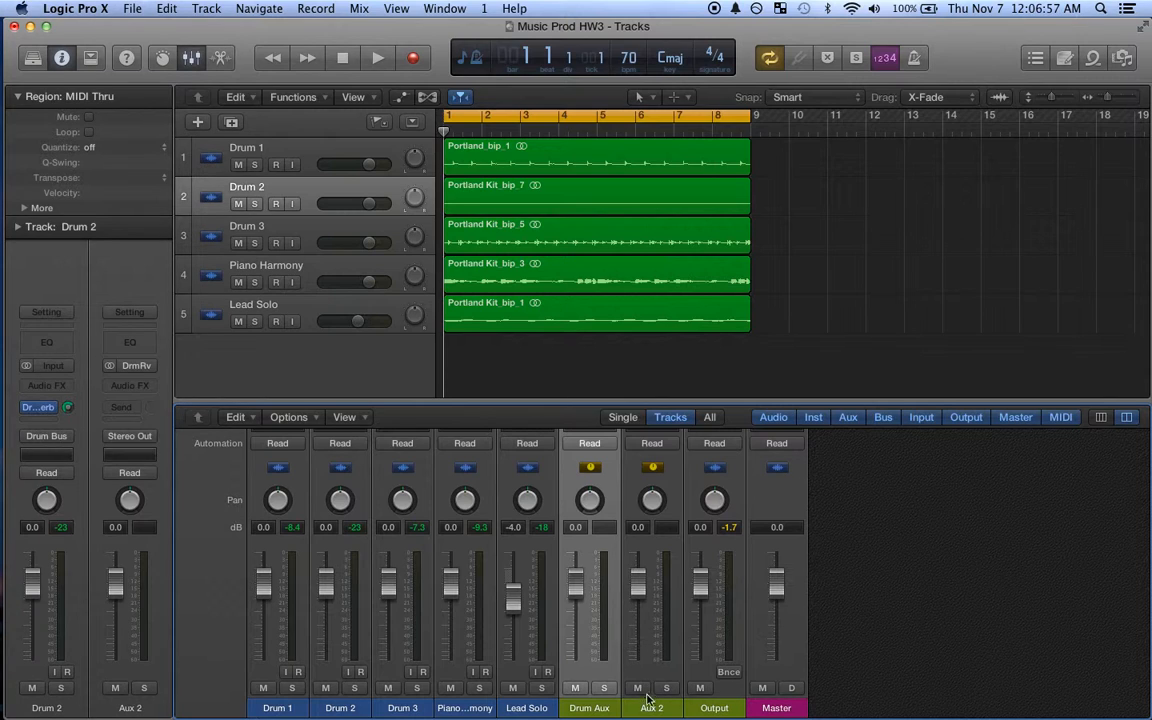
{"action": "scroll", "coordinate": [655, 567], "scroll_direction": "up", "scroll_amount": 4}
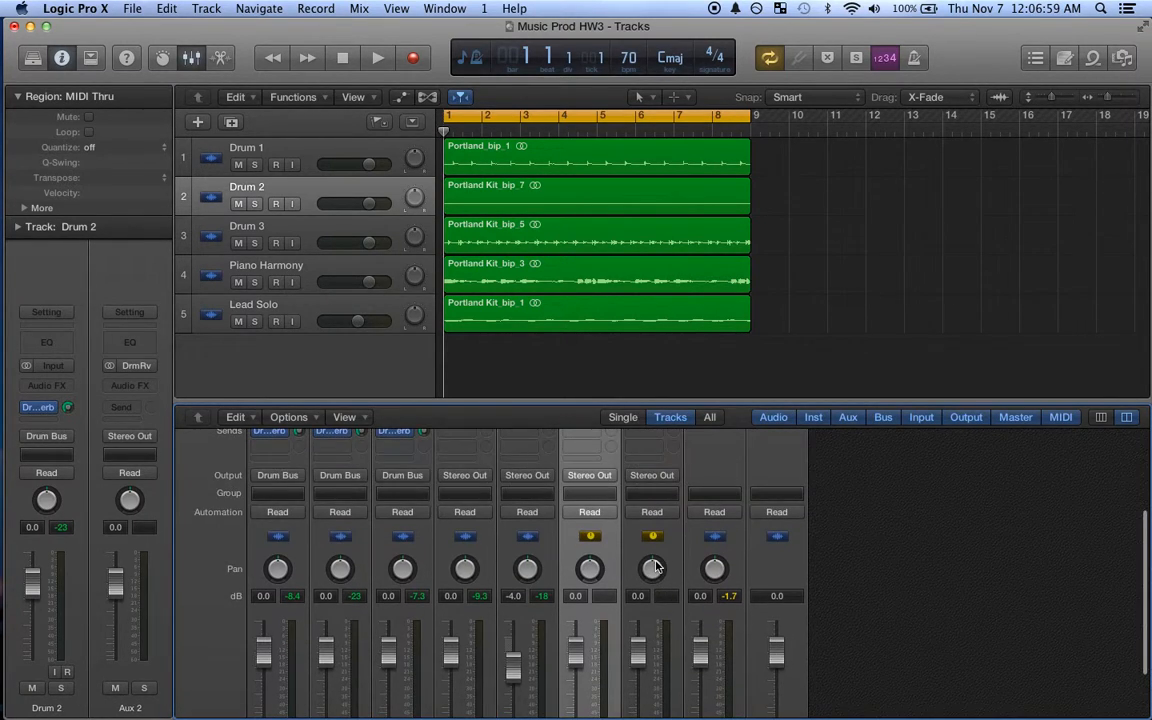
{"action": "scroll", "coordinate": [655, 567], "scroll_direction": "up", "scroll_amount": 3}
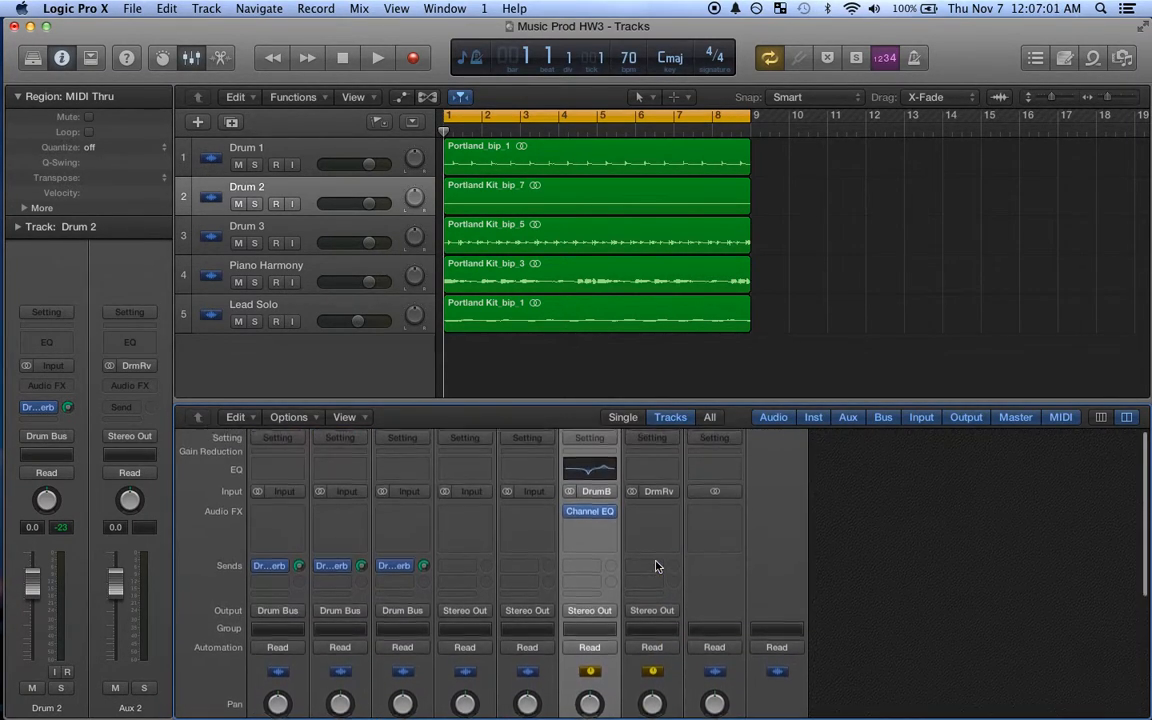
{"action": "left_click", "coordinate": [666, 511]}
{"action": "mouse_move", "coordinate": [721, 660]}
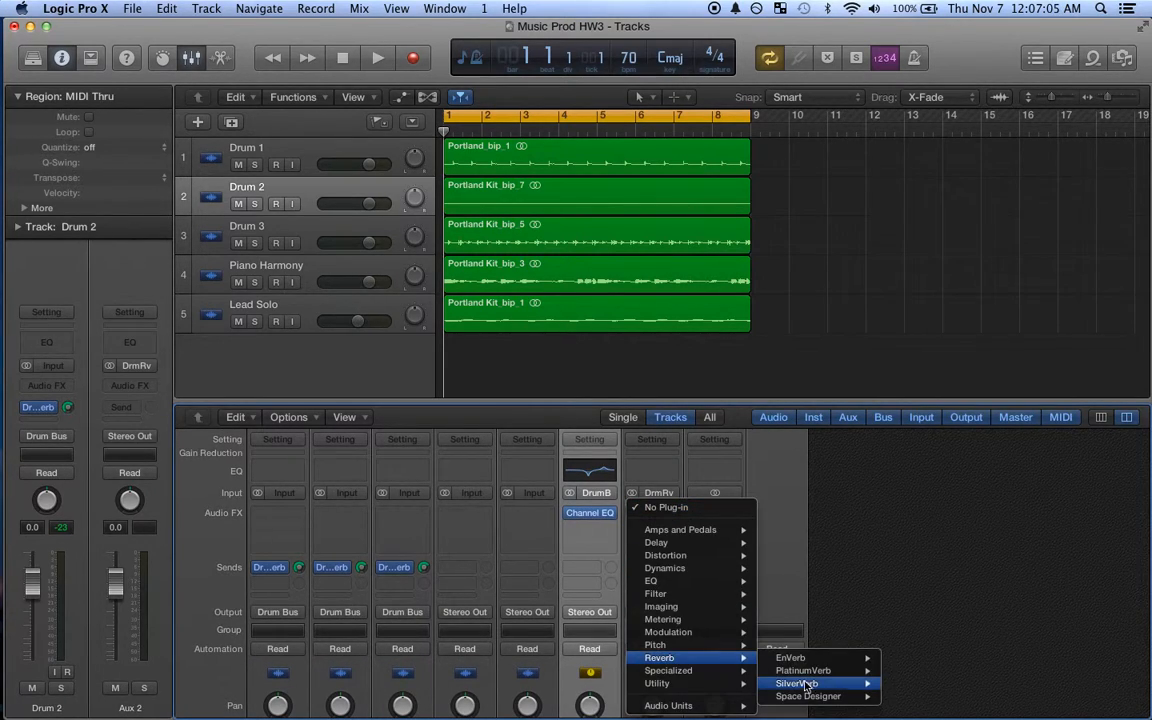
{"action": "mouse_move", "coordinate": [860, 671]}
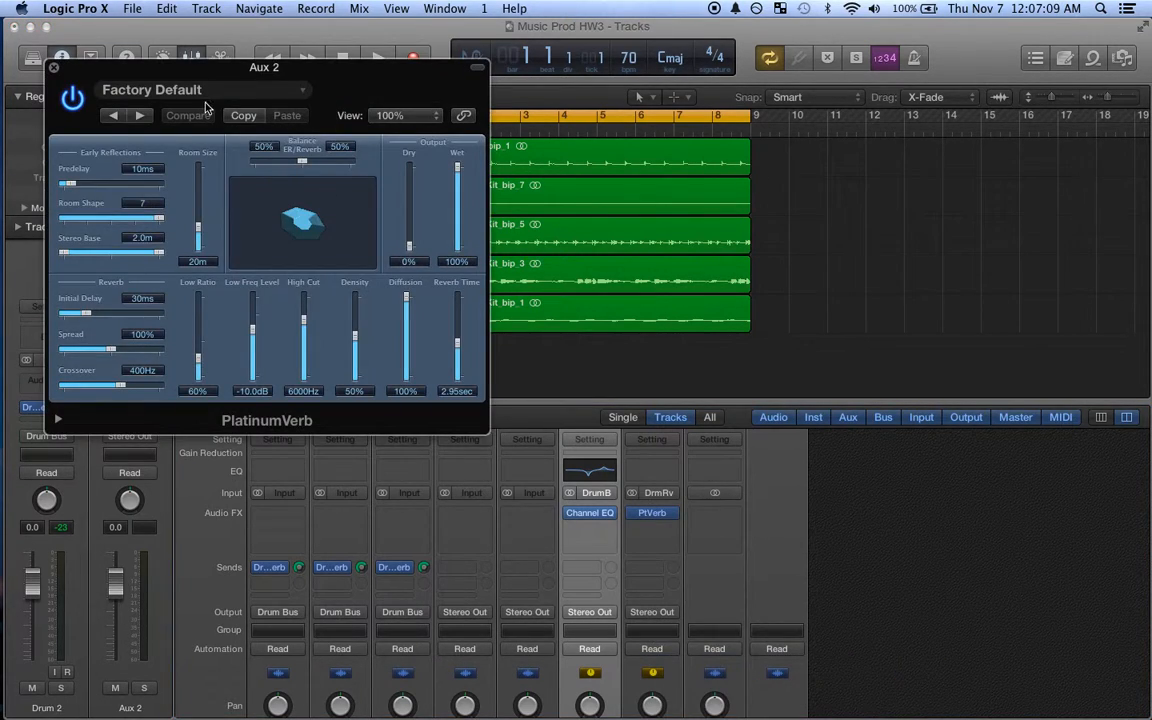
Load the Big Room preset in the Aux 2 PlatinumVerb and close the plug-in window
{"action": "left_click", "coordinate": [456, 166]}
{"action": "left_click", "coordinate": [272, 88]}
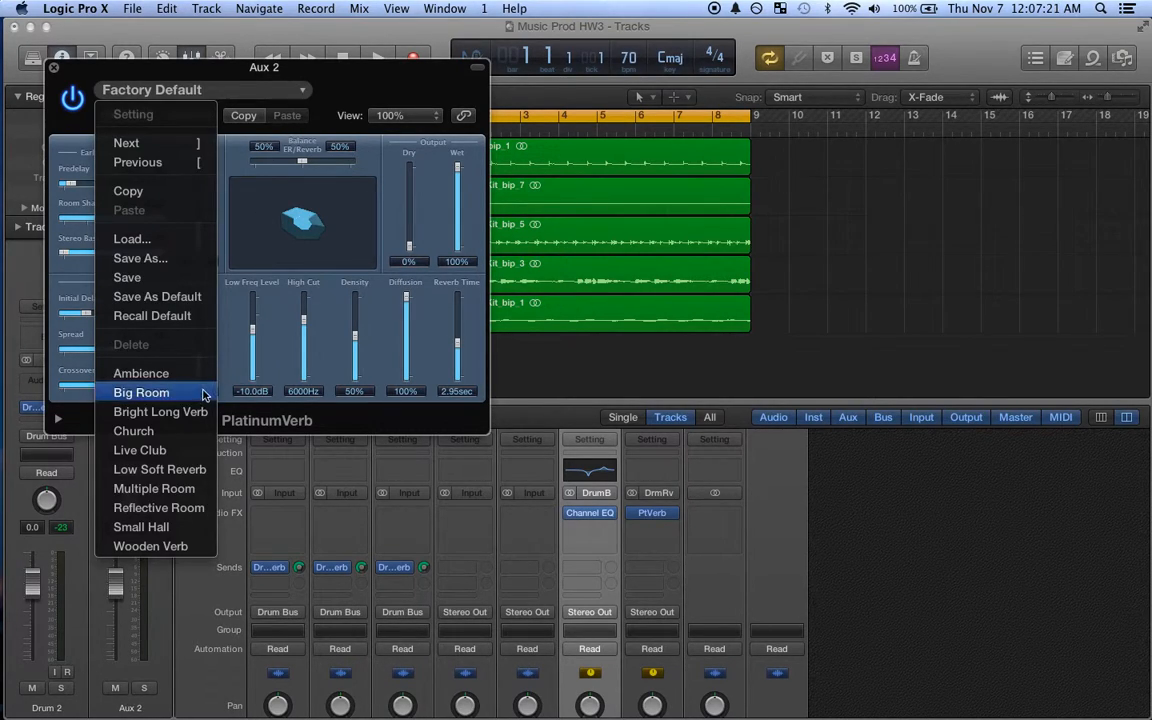
{"action": "left_click", "coordinate": [204, 396]}
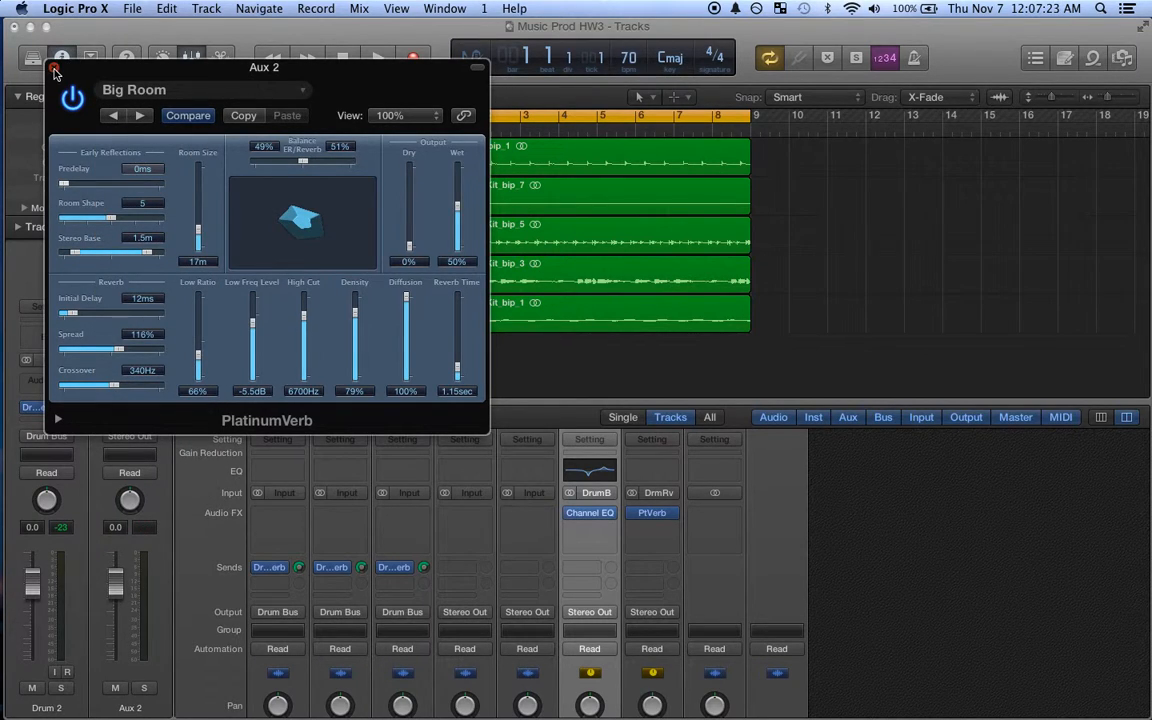
{"action": "left_click", "coordinate": [54, 70]}
Solo and unsolo the Aux 2 channel, and do the same with the Drum Aux channel
{"action": "scroll", "coordinate": [632, 565], "scroll_direction": "down", "scroll_amount": 5}
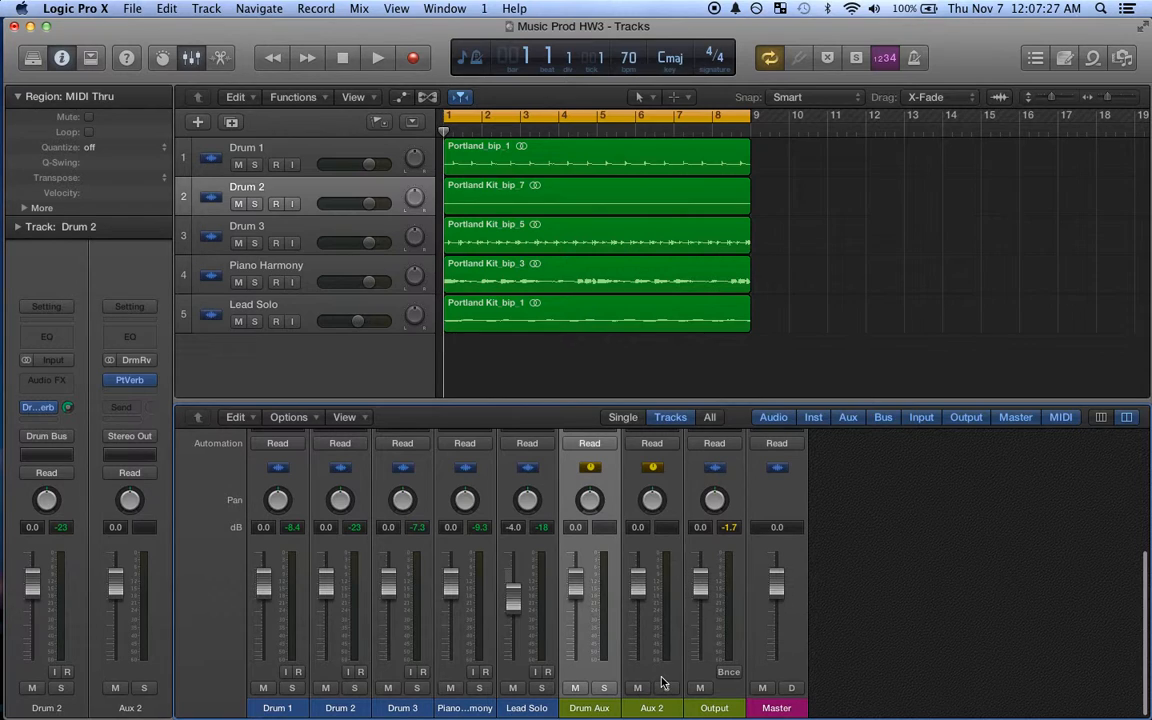
{"action": "left_click", "coordinate": [666, 688]}
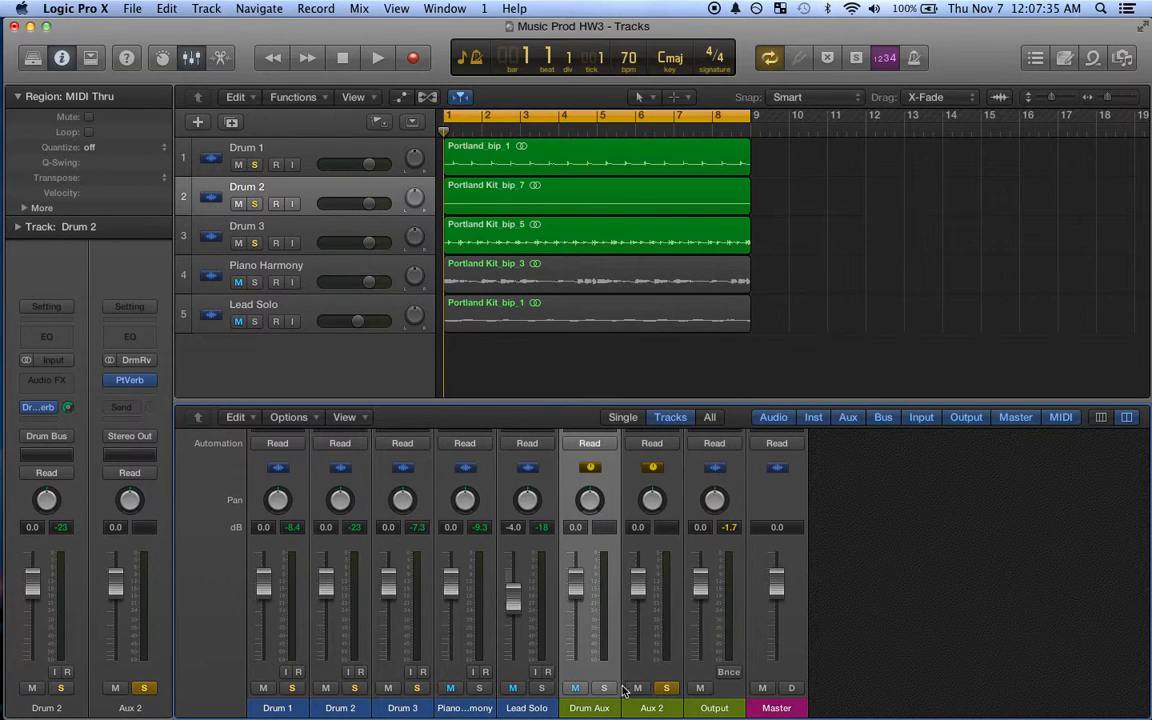
{"action": "left_click", "coordinate": [665, 689]}
{"action": "left_click", "coordinate": [604, 689]}
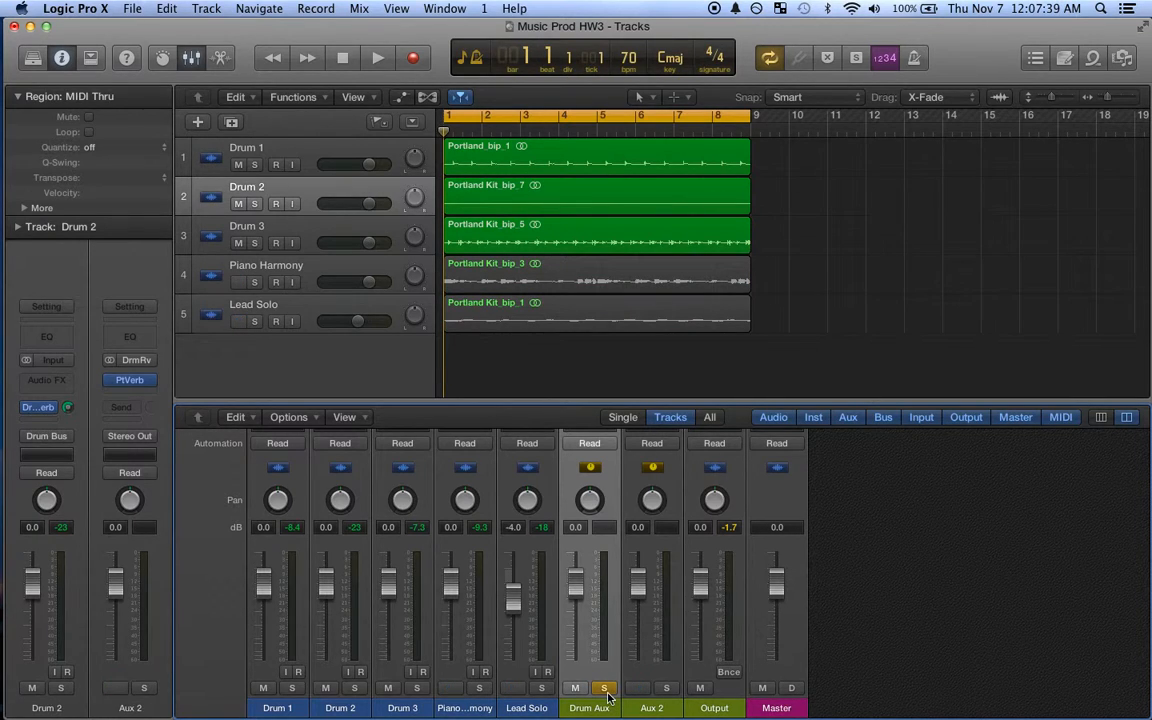
{"action": "left_click", "coordinate": [605, 690]}
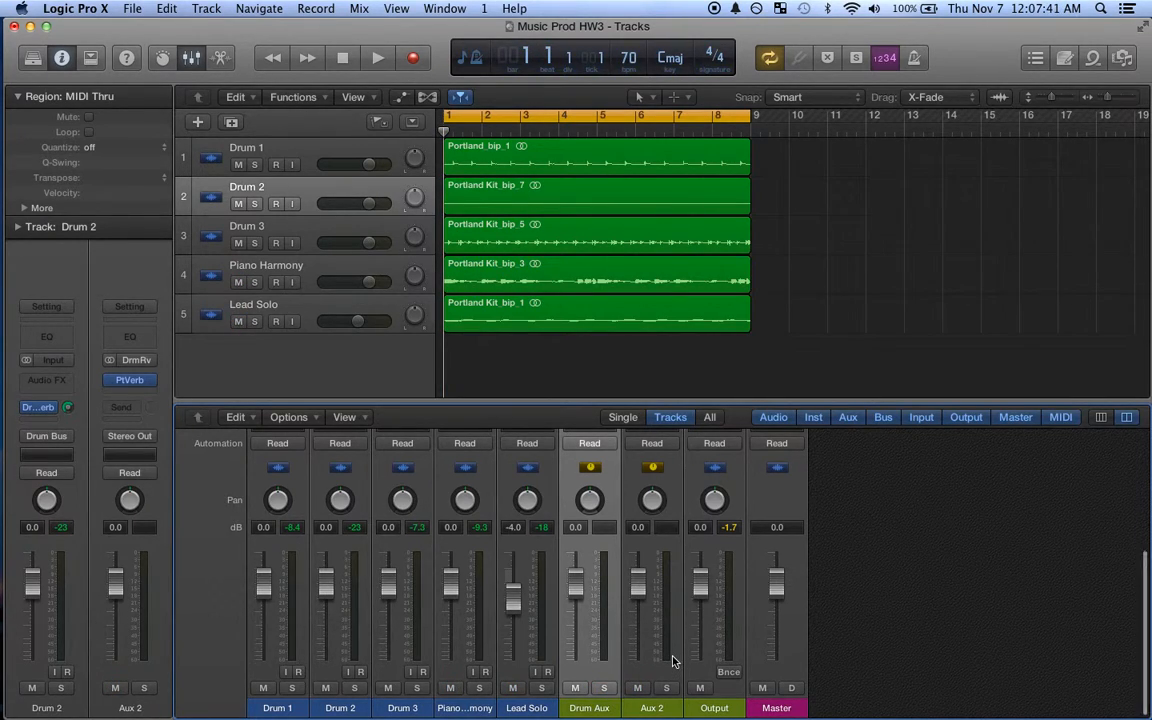
{"action": "scroll", "coordinate": [672, 661], "scroll_direction": "up", "scroll_amount": 3}
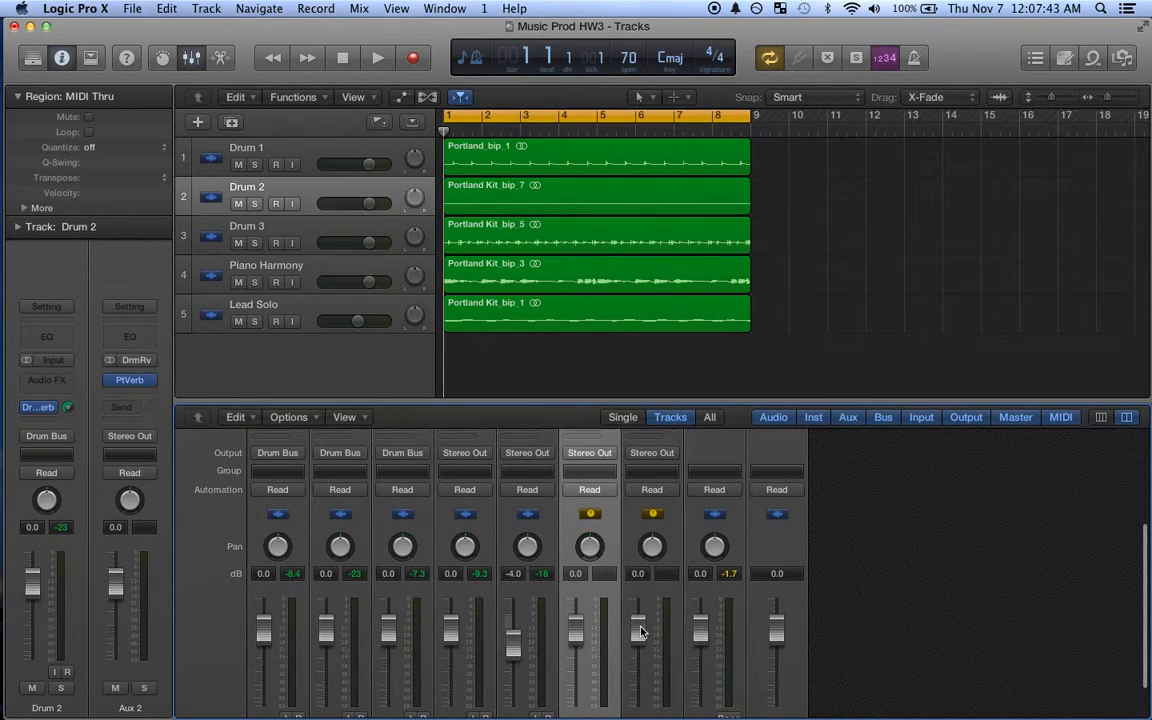
{"action": "scroll", "coordinate": [641, 630], "scroll_direction": "up", "scroll_amount": 4}
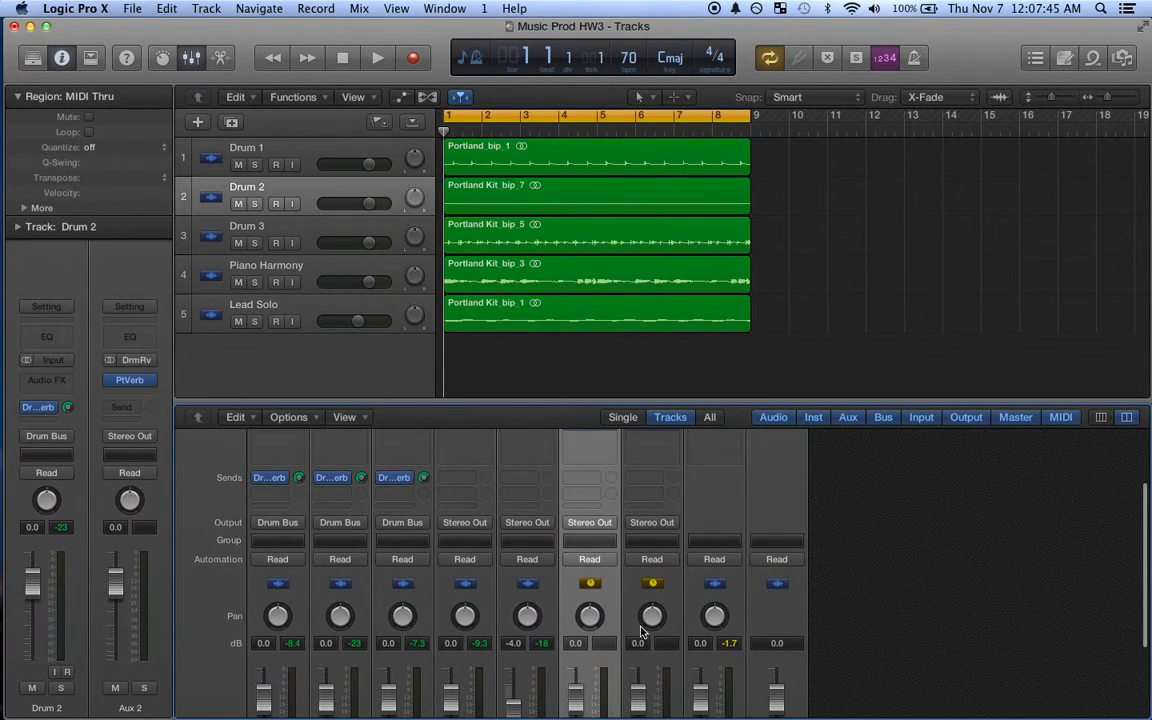
{"action": "scroll", "coordinate": [641, 630], "scroll_direction": "up", "scroll_amount": 5}
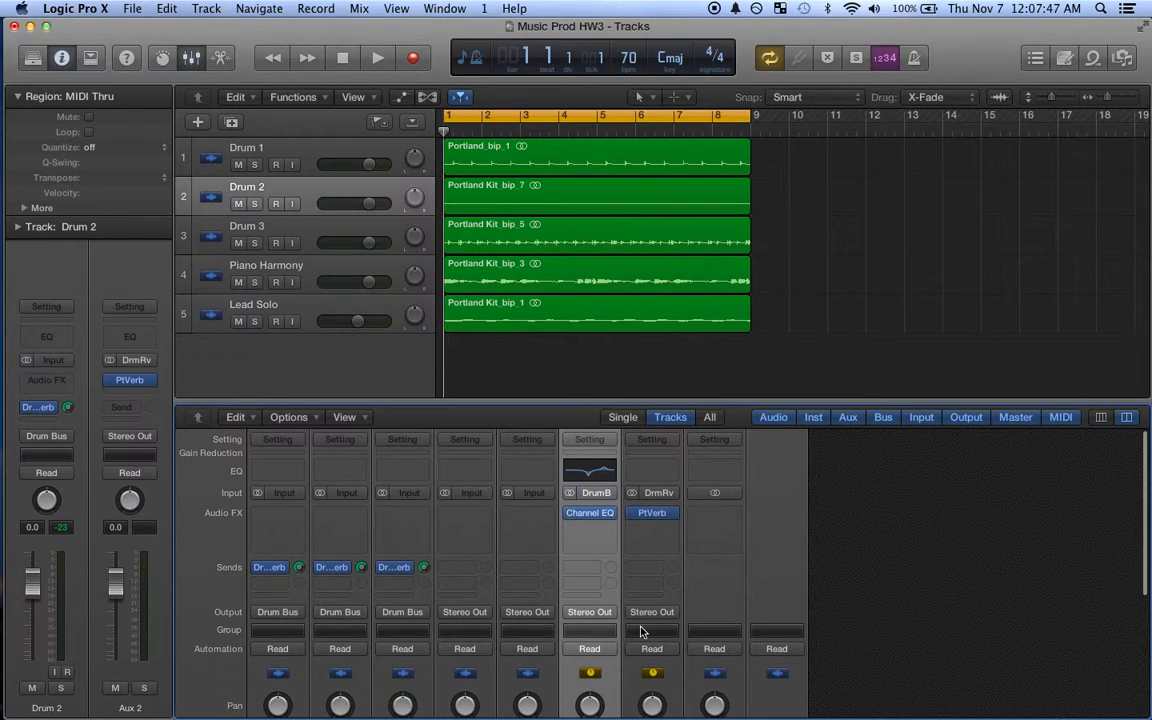